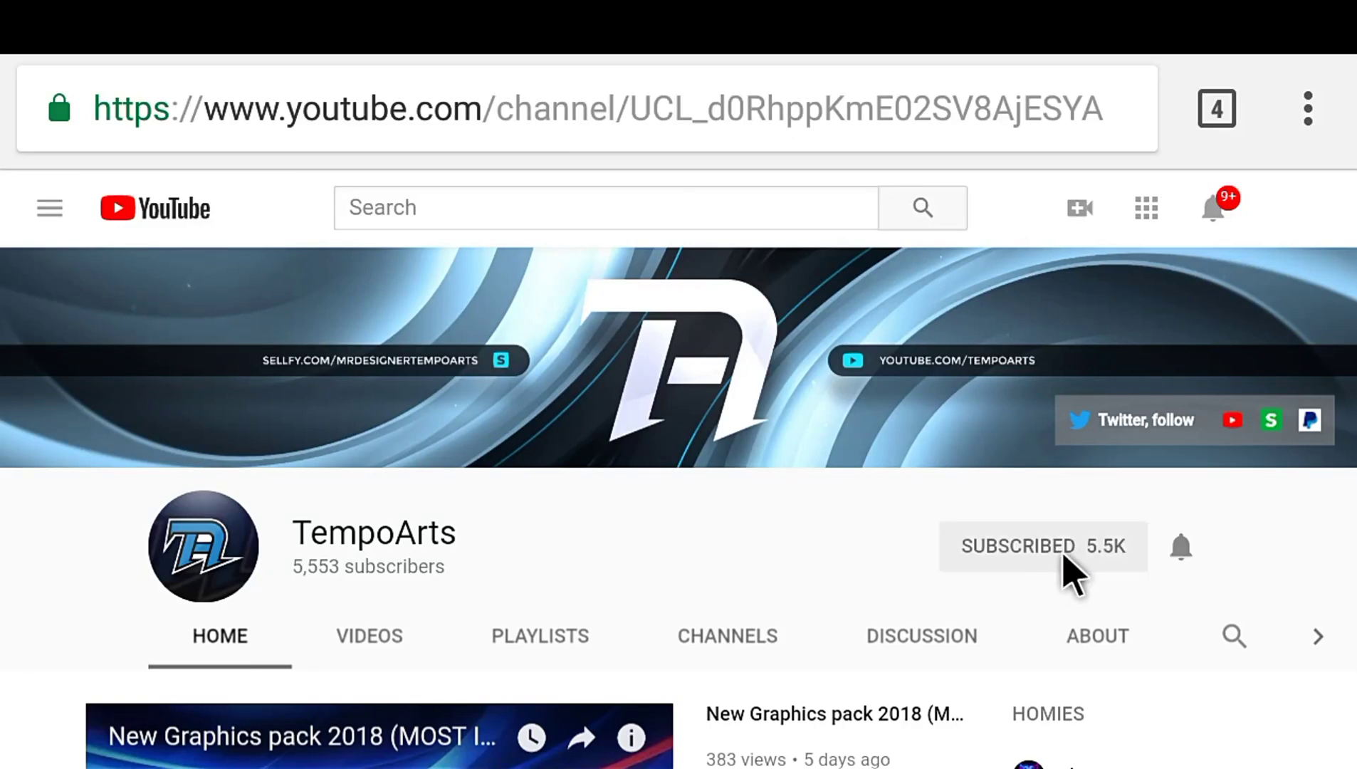
- Choose all notifications from the bell menu on the TempoArts channel page
left_click(1183, 555)
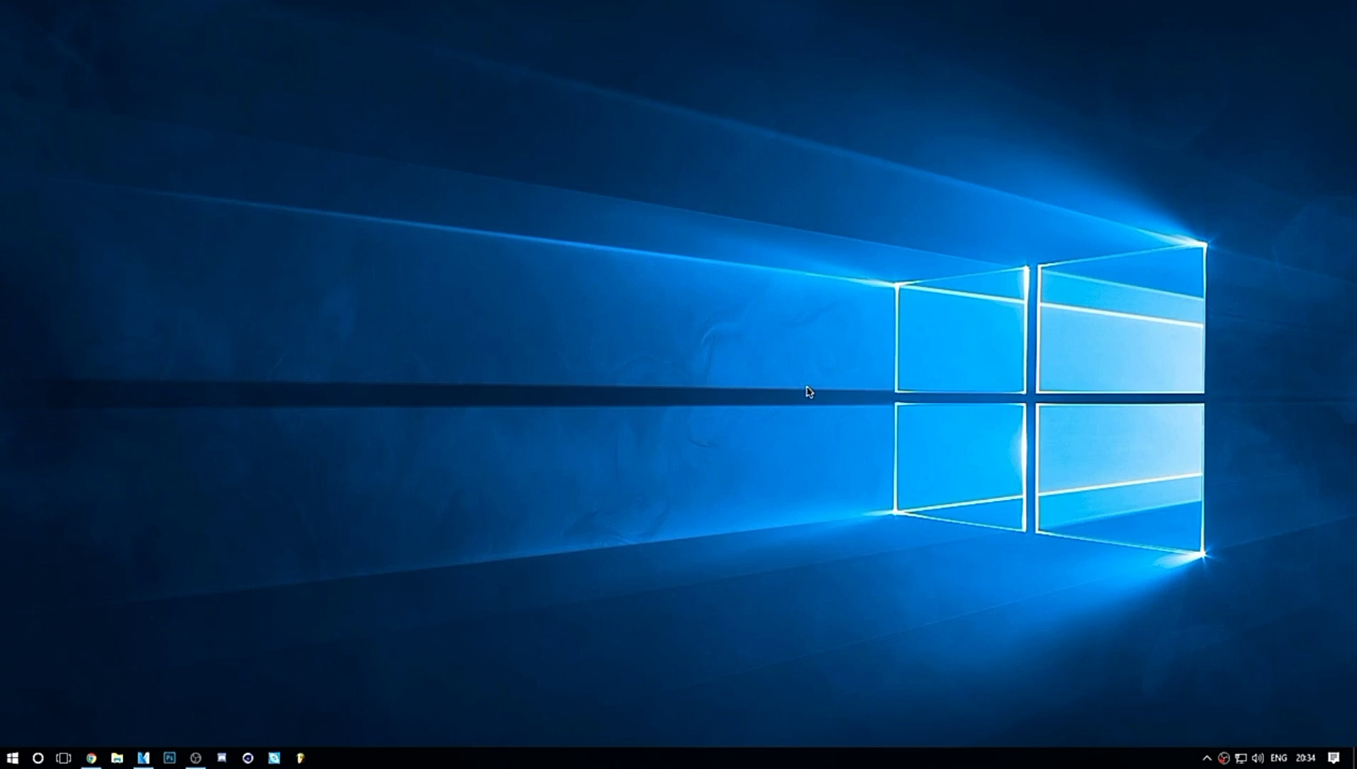
- Restore the browser showing the panzoid.com homepage and return focus to the page
left_click(91, 758)
left_click_drag(227, 32, 134, 52)
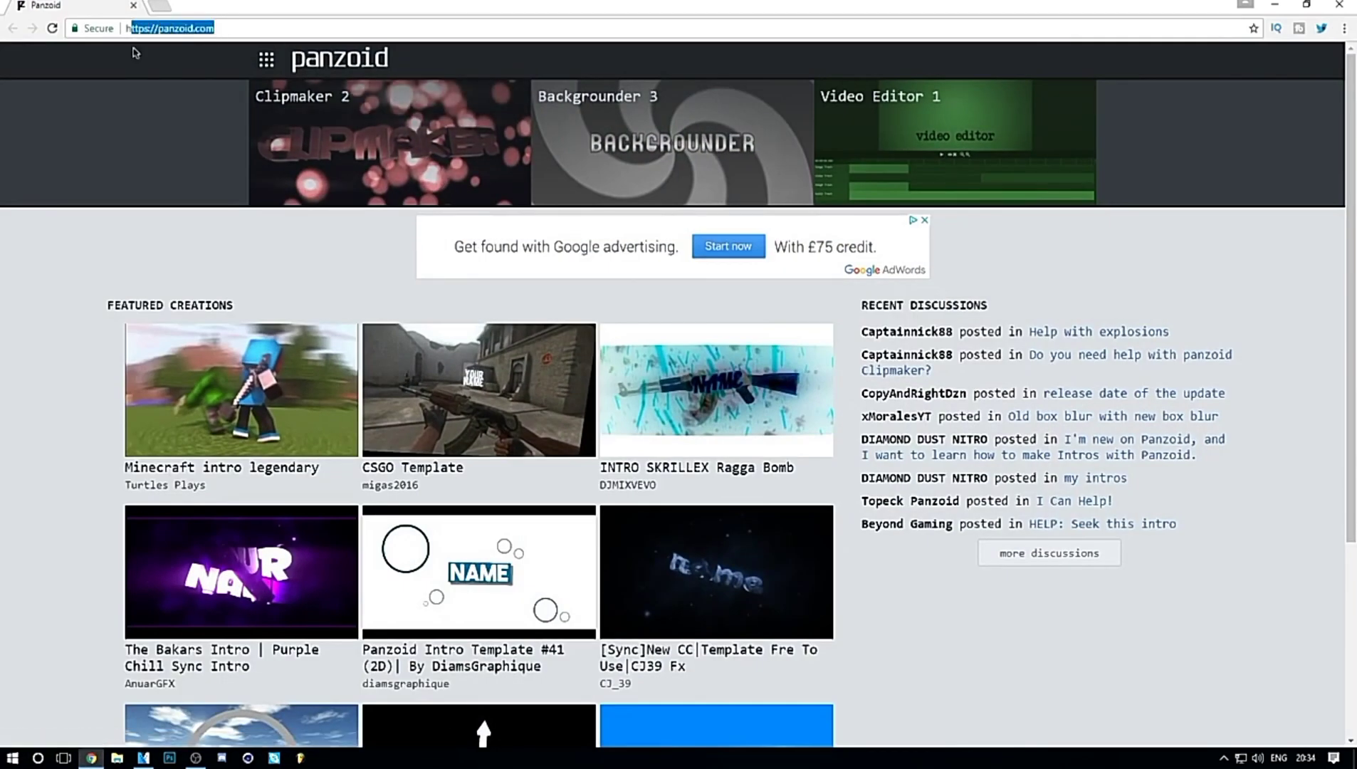
left_click(109, 264)
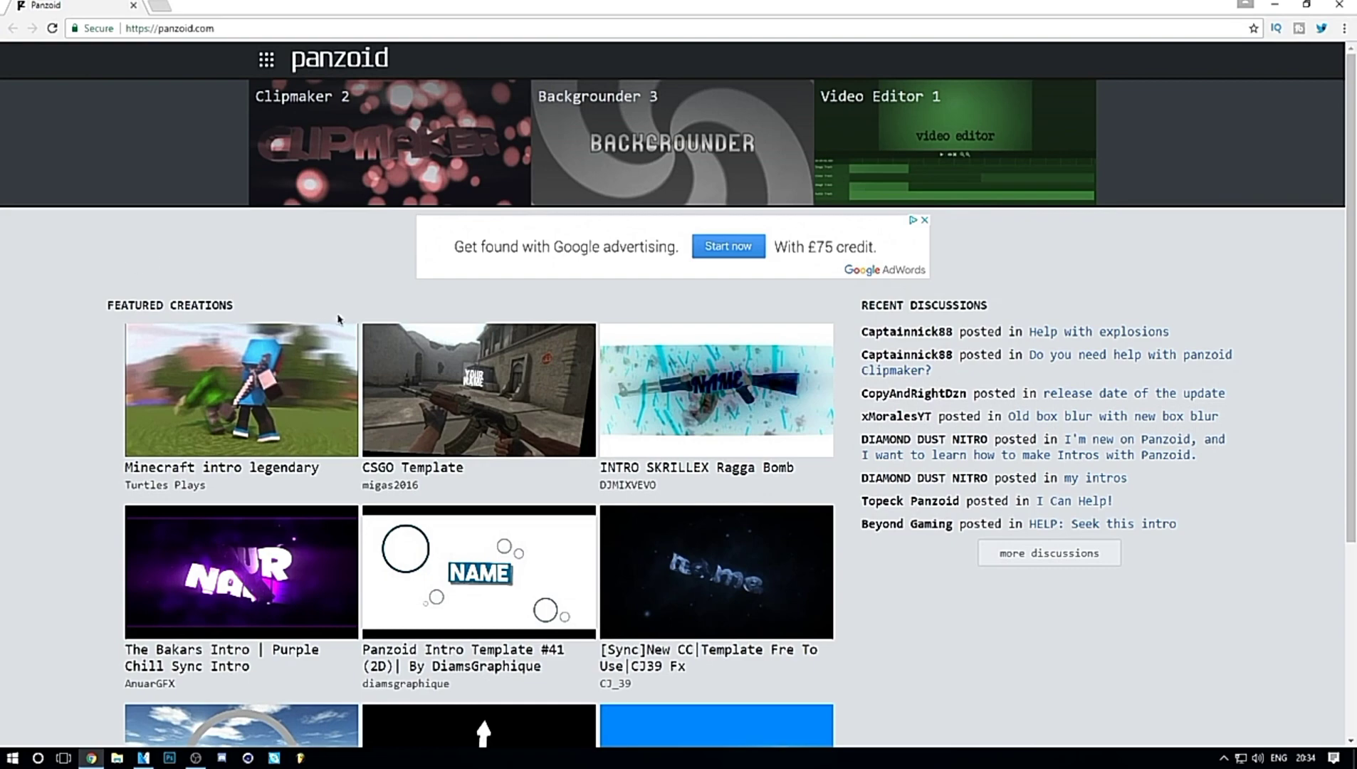
scroll(315, 320, "down", 2)
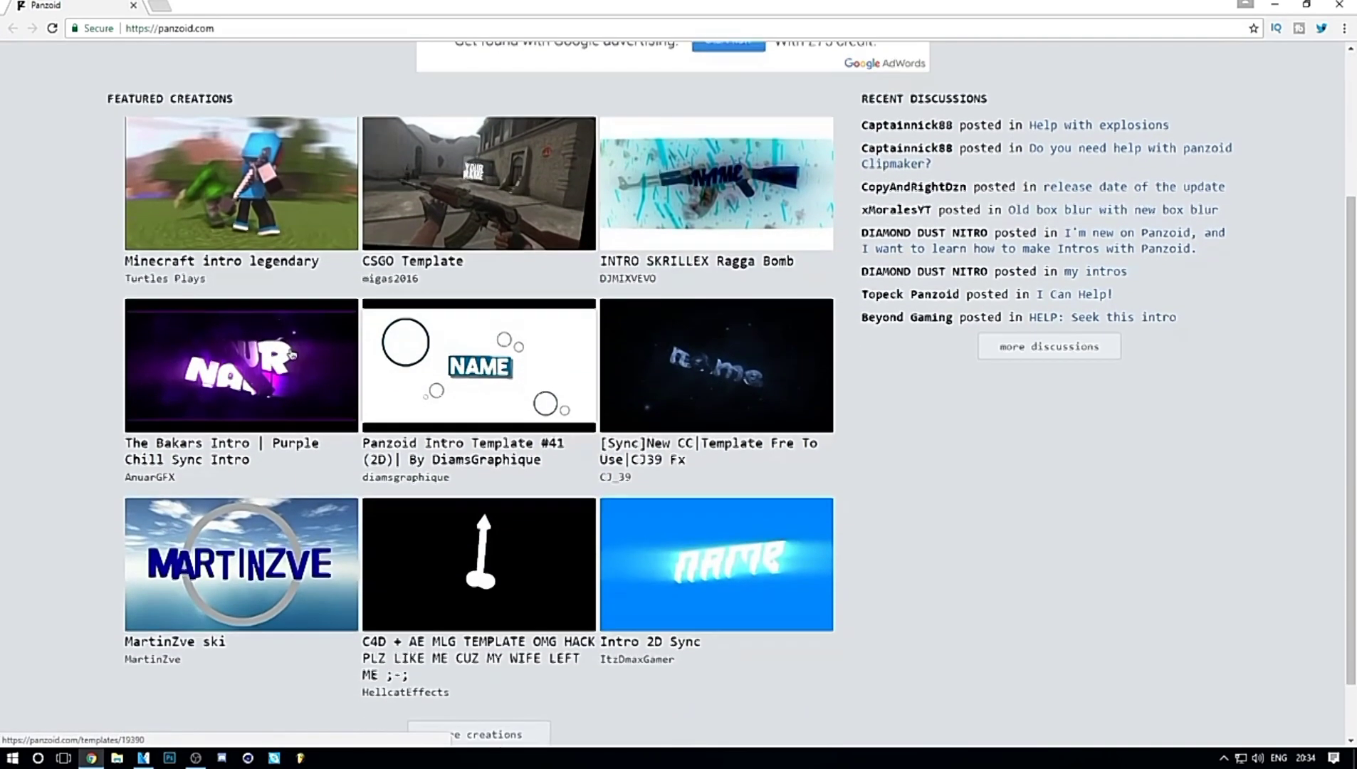
scroll(329, 244, "up", 2)
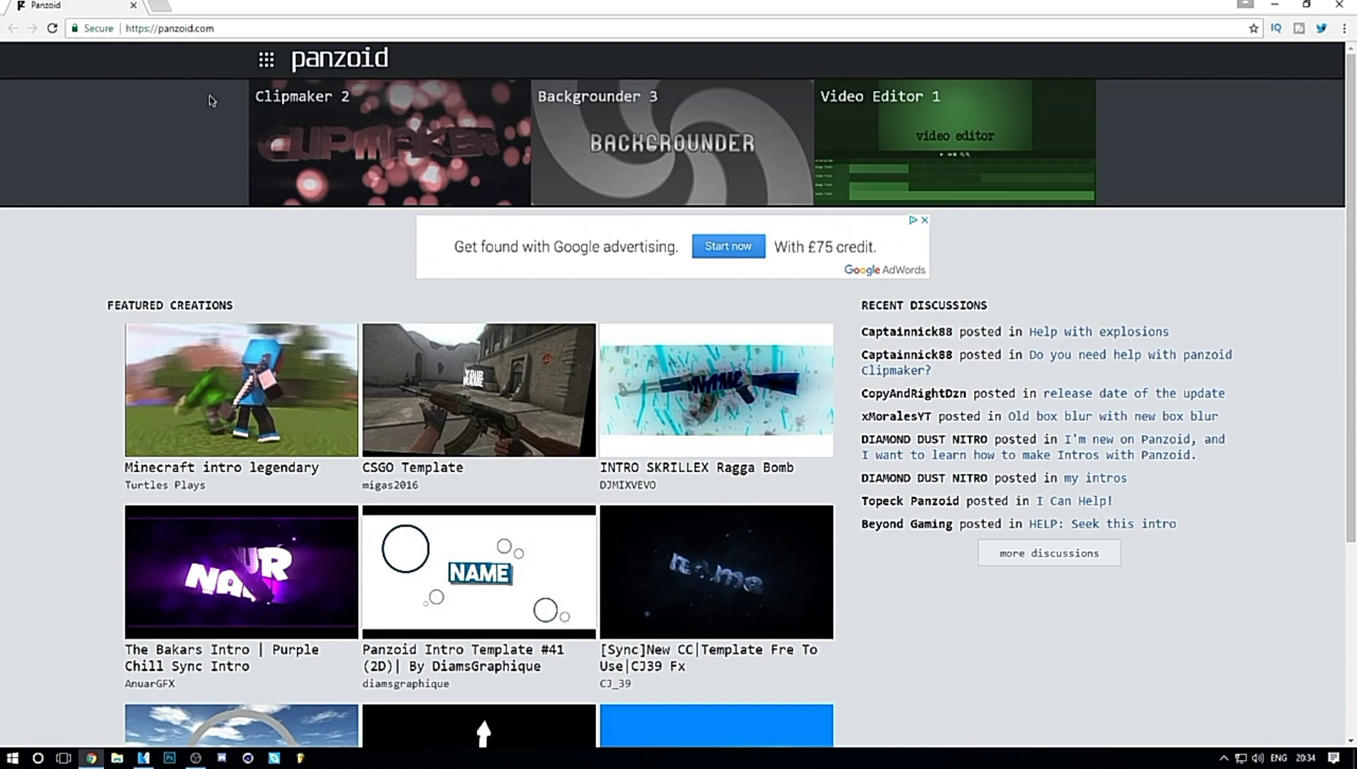
scroll(265, 424, "down", 1)
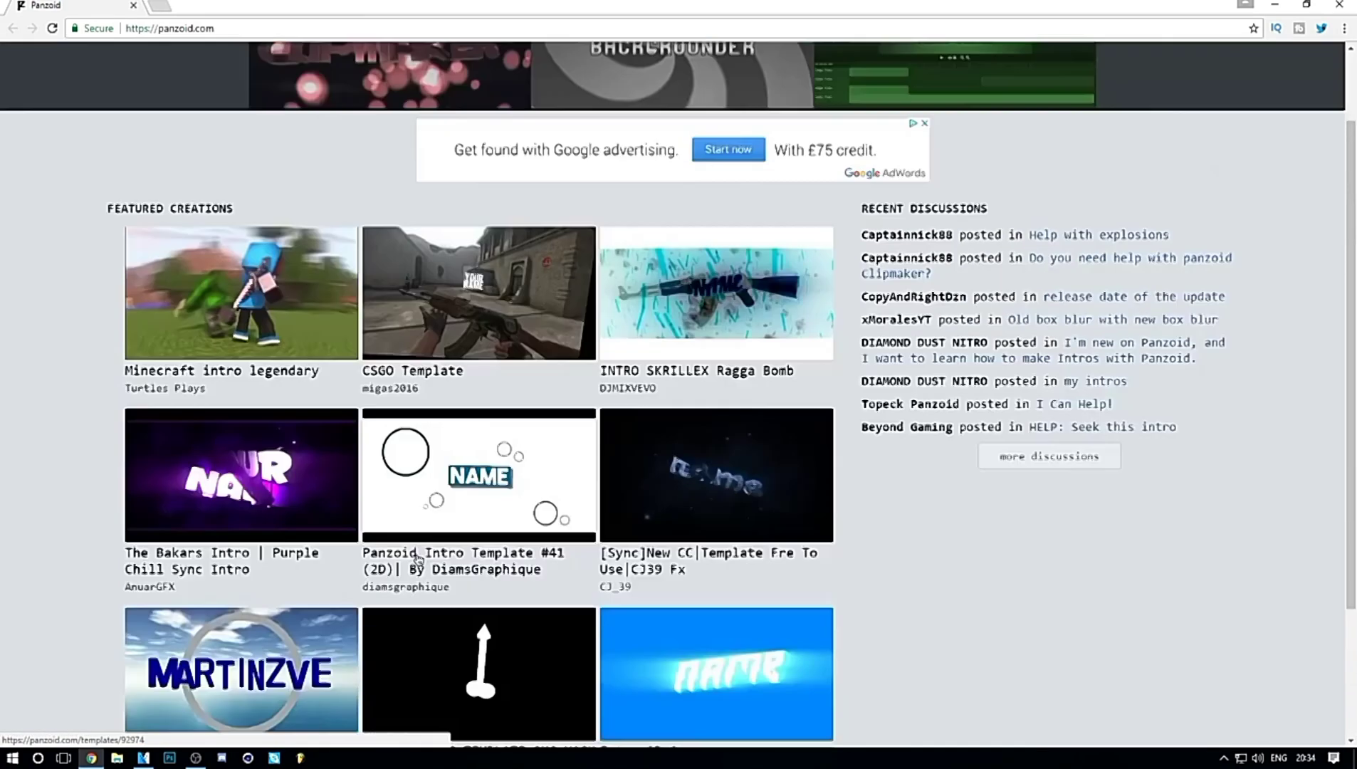
scroll(228, 579, "up", 1)
scroll(240, 547, "down", 1)
scroll(240, 547, "up", 1)
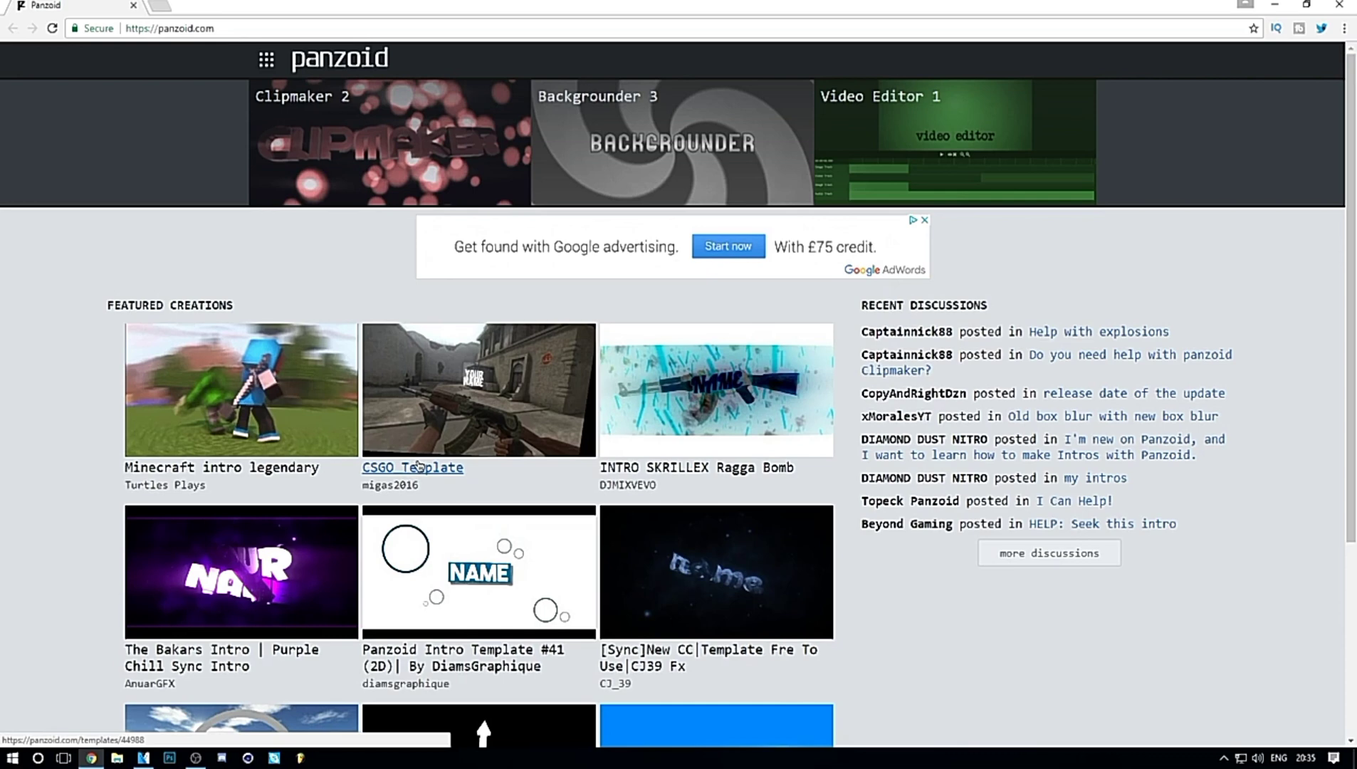
- Open the CSGO Template in Clipmaker 2, pause it, and load the blue 3D text template
left_click(419, 467)
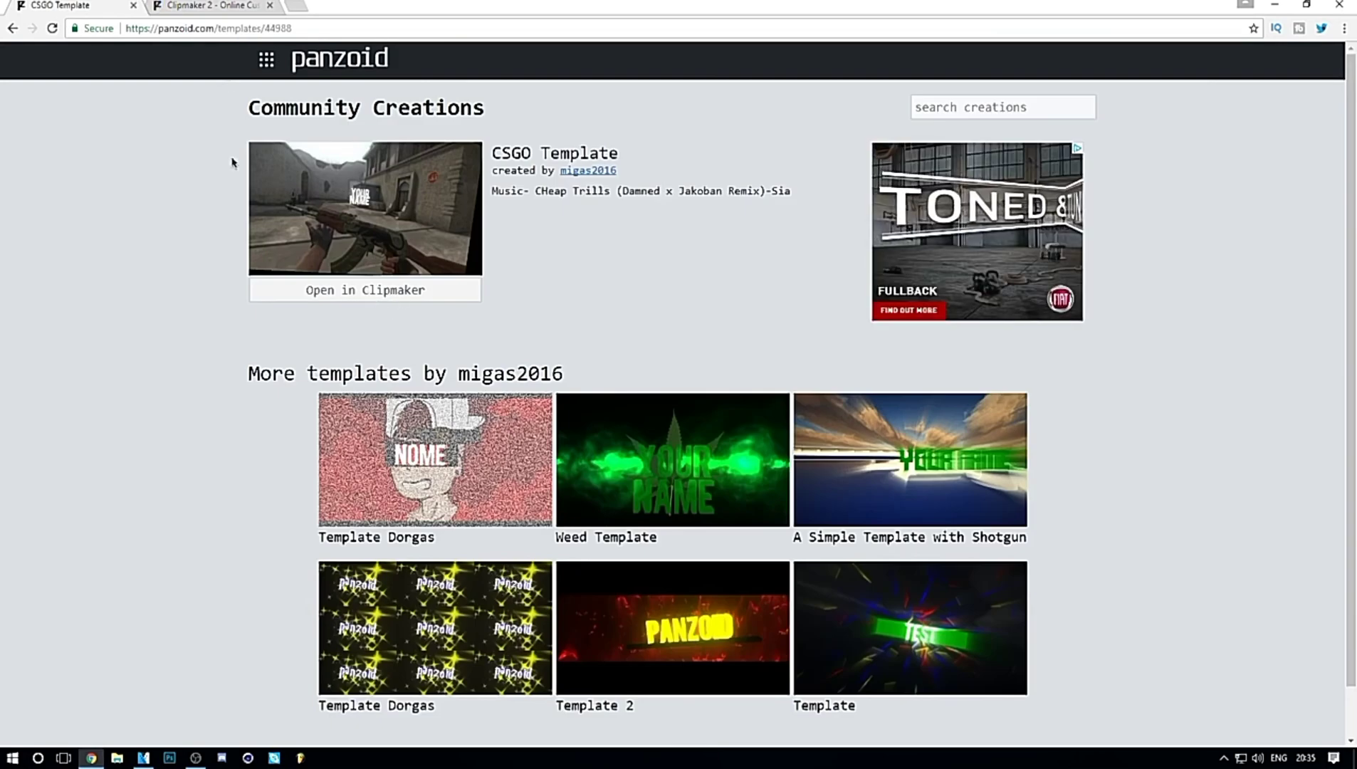
left_click(365, 289)
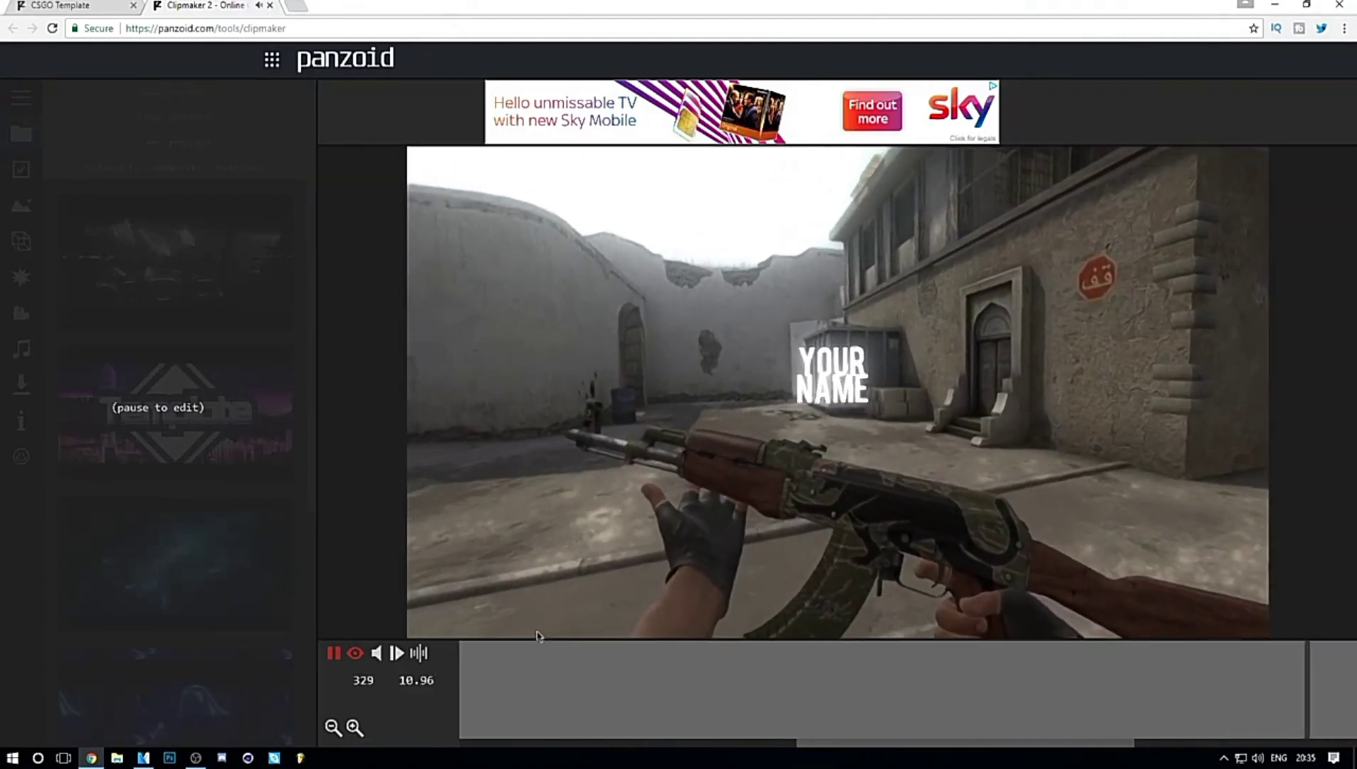
left_click(329, 653)
scroll(193, 645, "down", 3)
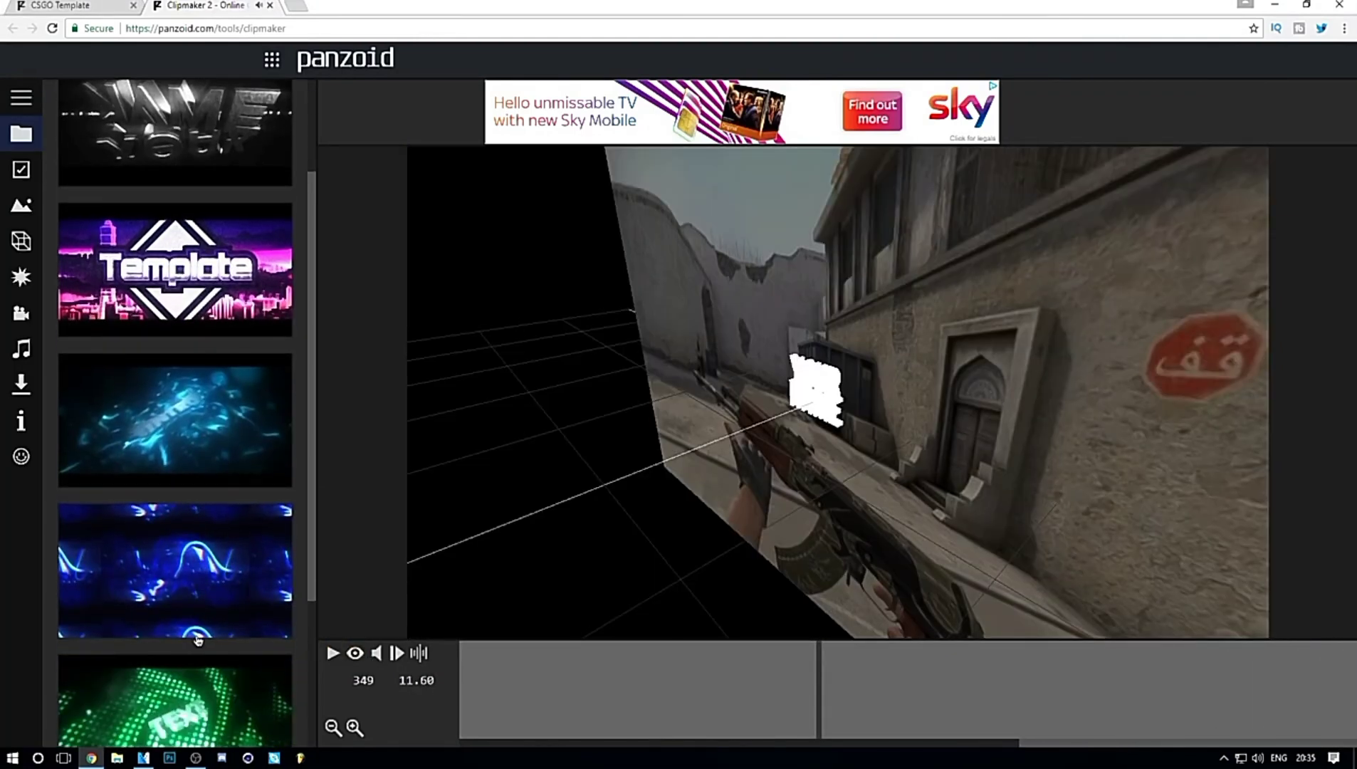
left_click(213, 583)
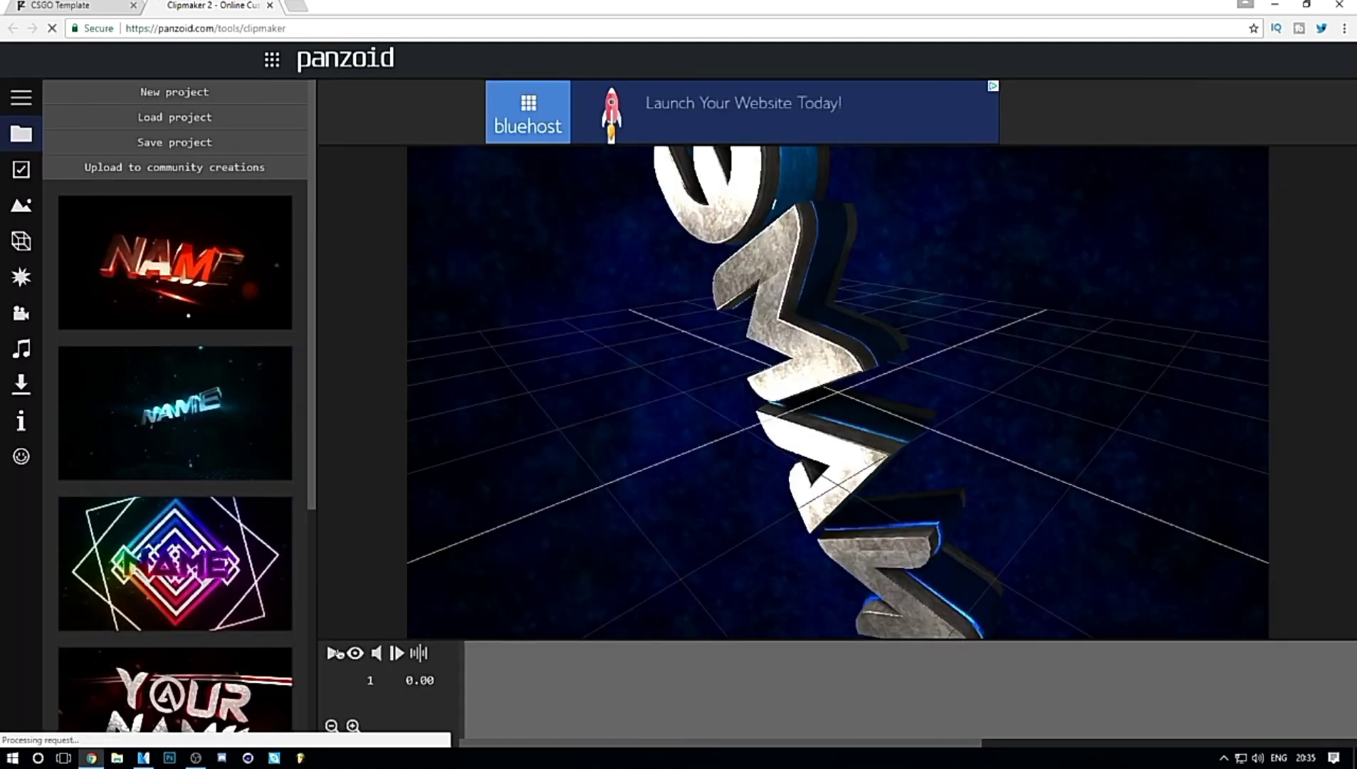
- Play the 3D NAME intro preview, then pause it with Space around frame 274
left_click(332, 654)
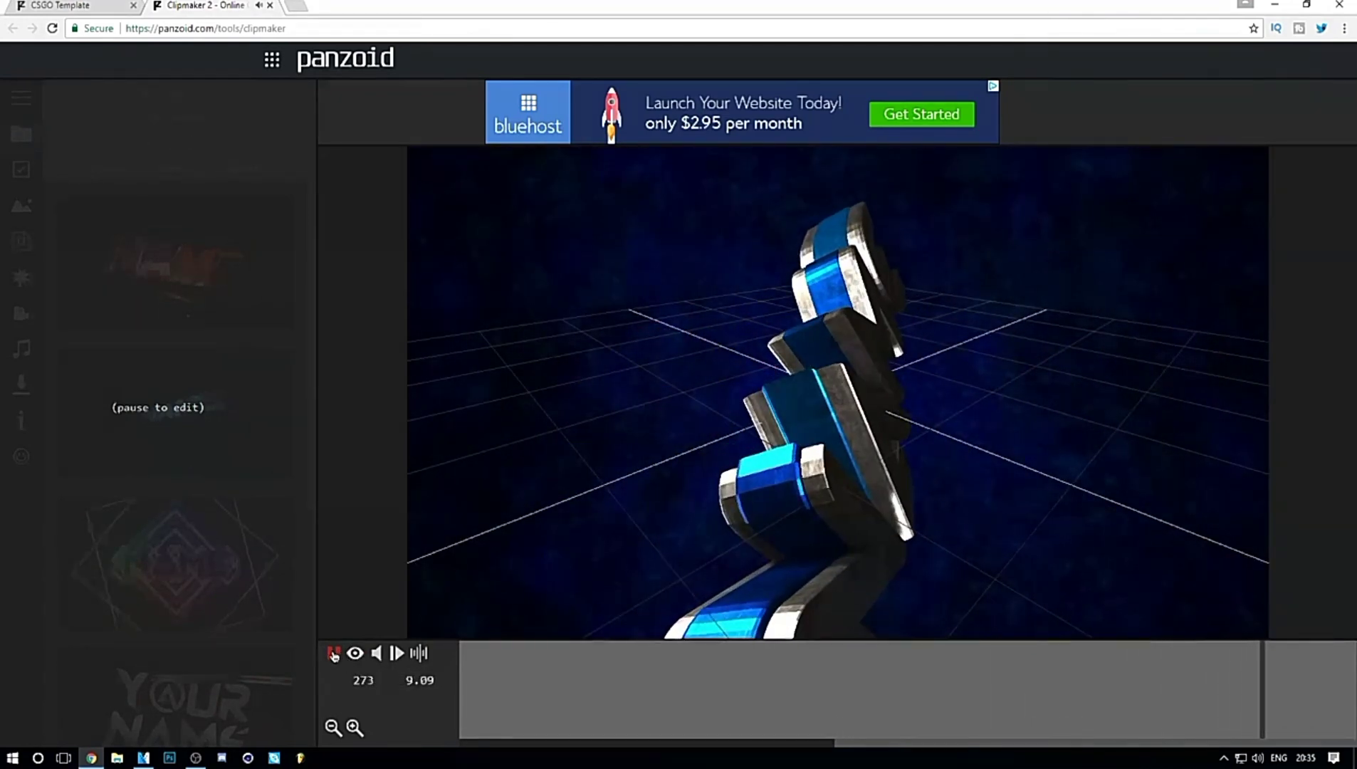
key("space")
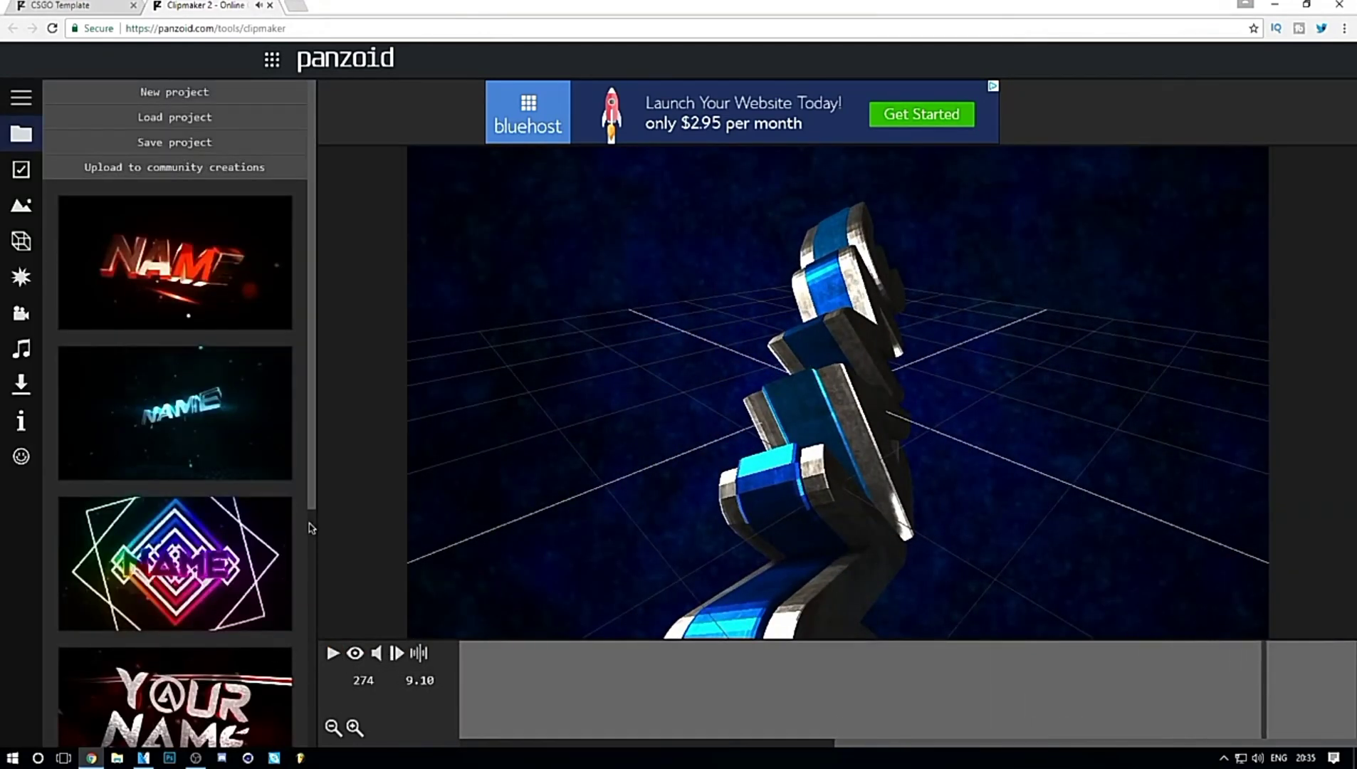
scroll(279, 523, "down", 1)
scroll(229, 582, "down", 2)
scroll(229, 581, "up", 1)
left_click_drag(314, 423, 298, 417)
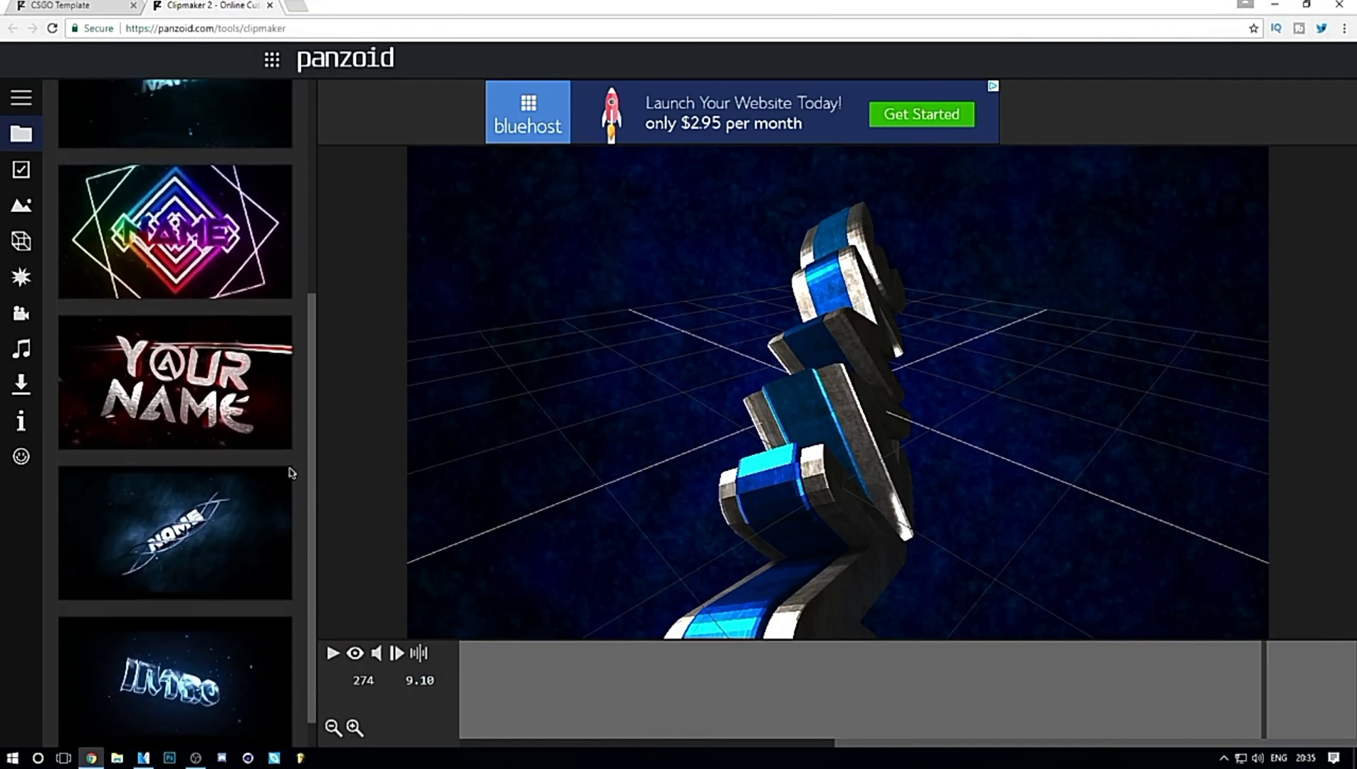
scroll(282, 536, "down", 2)
scroll(248, 303, "up", 3)
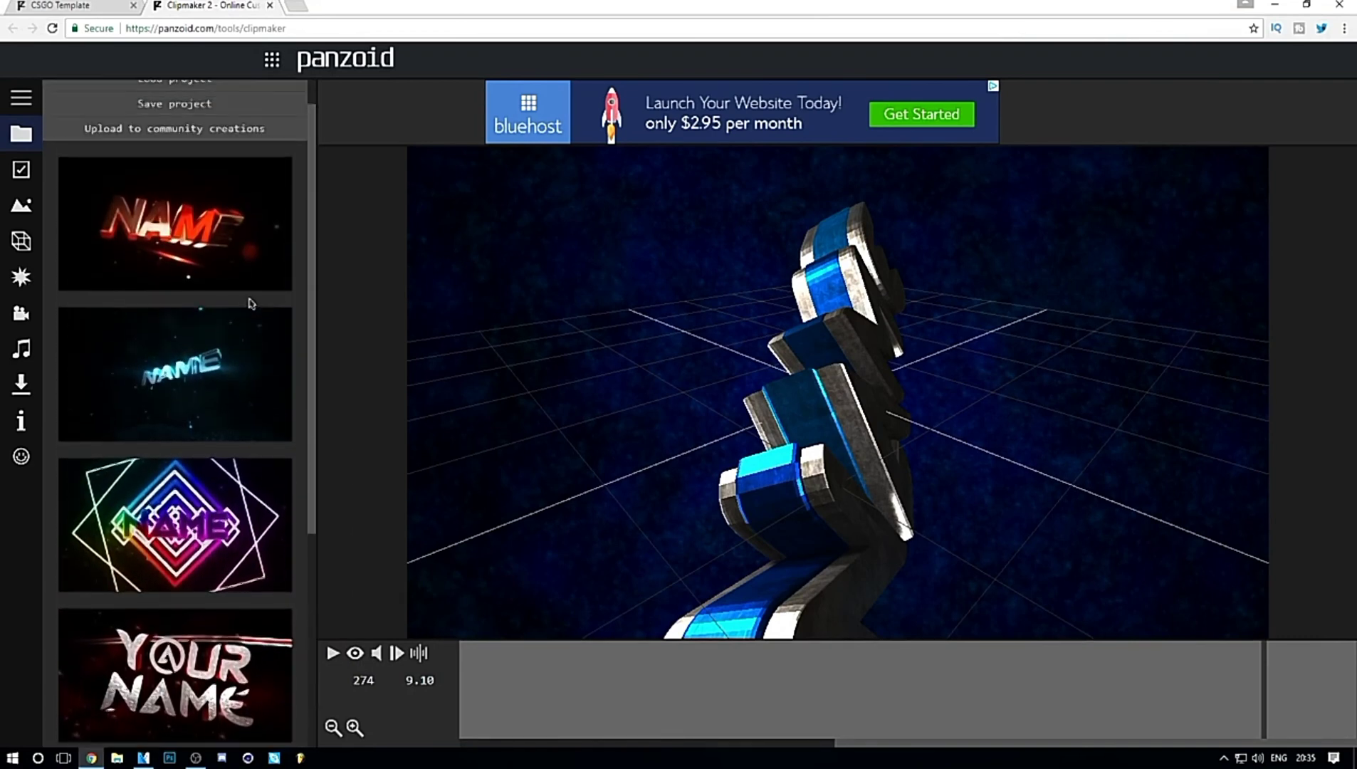
scroll(257, 378, "down", 1)
scroll(75, 220, "up", 1)
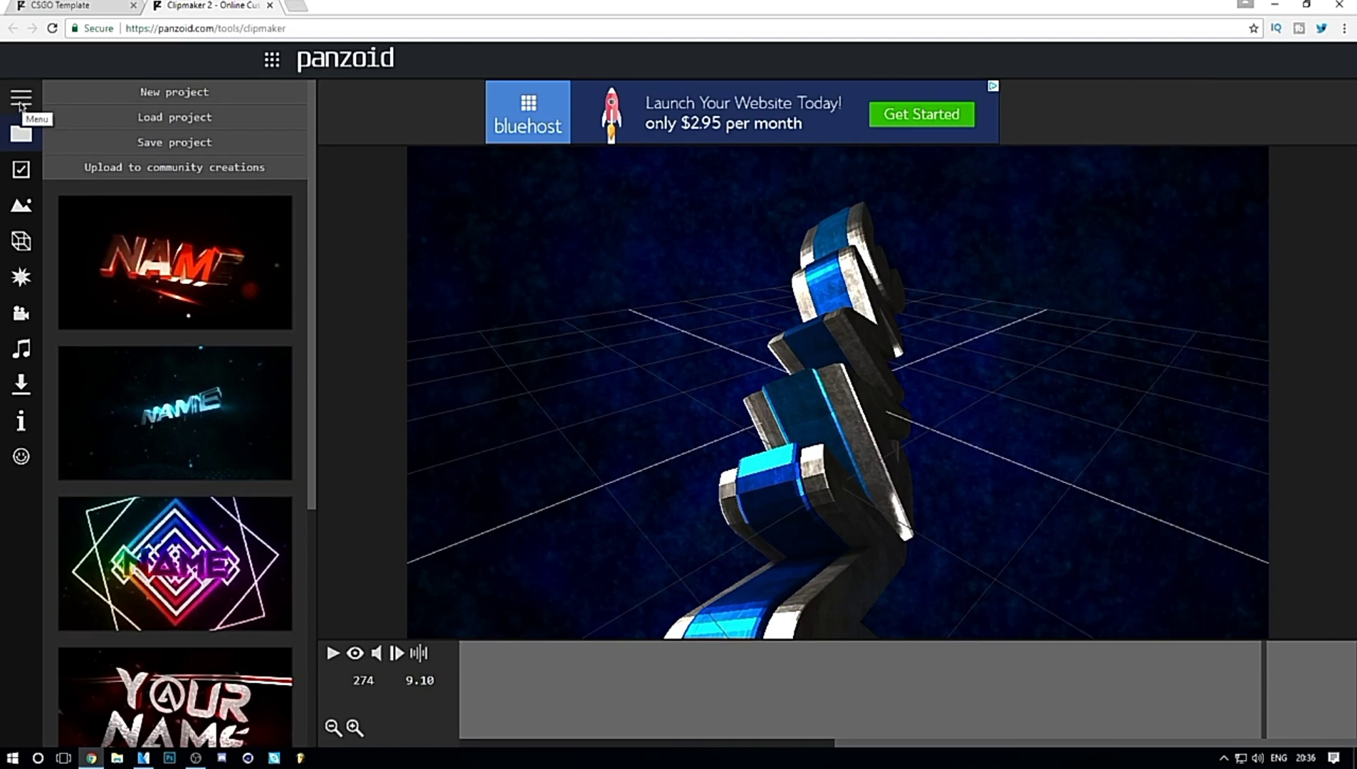
- Open Basics and review the 1920x1080 resolution and 30 fps dropdowns
left_click(21, 103)
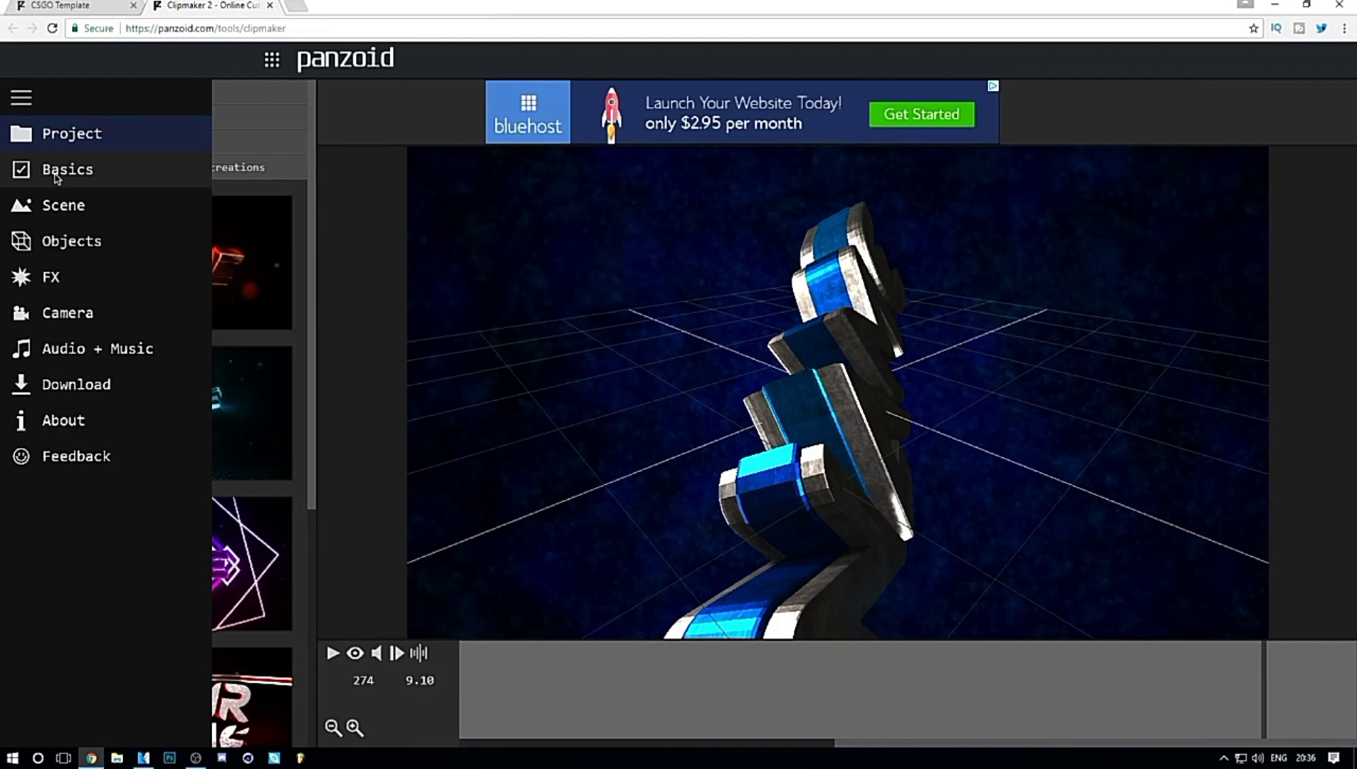
left_click(50, 169)
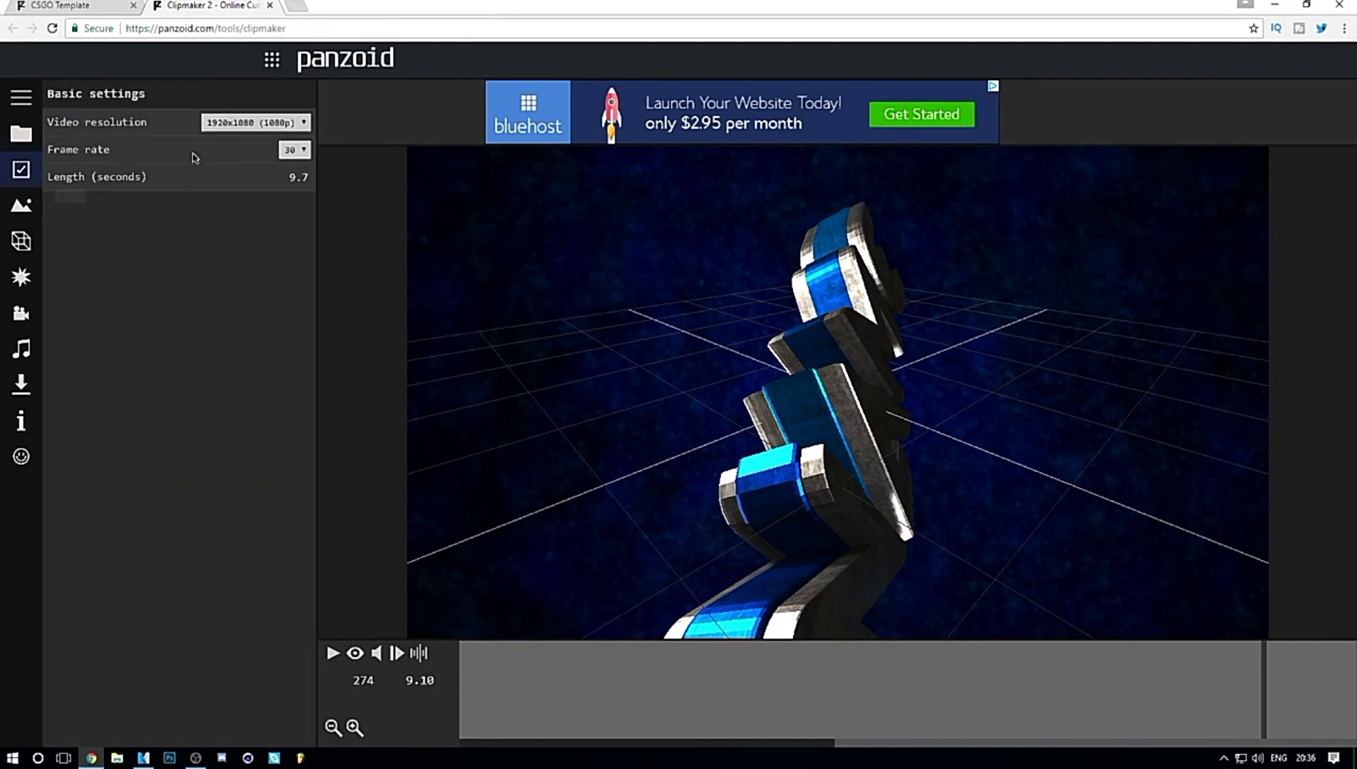
left_click(243, 125)
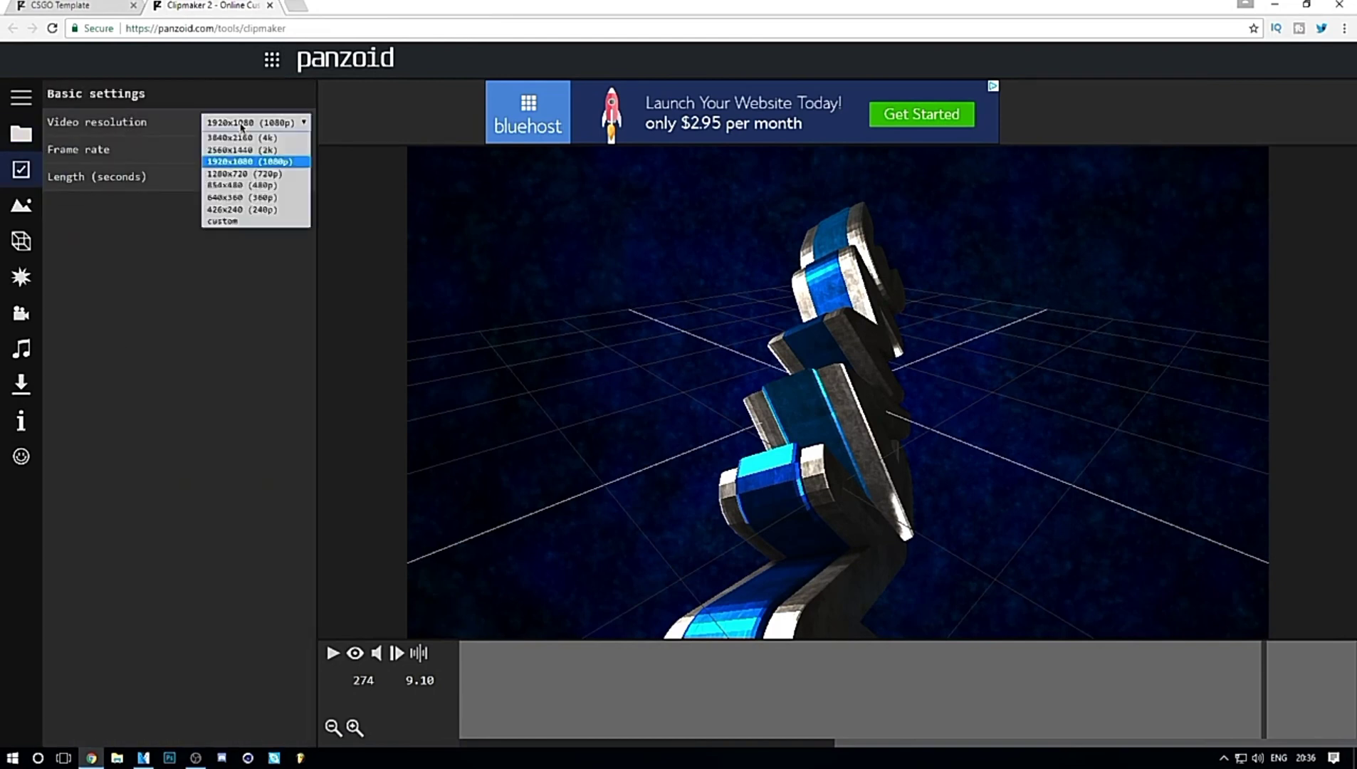
left_click(291, 154)
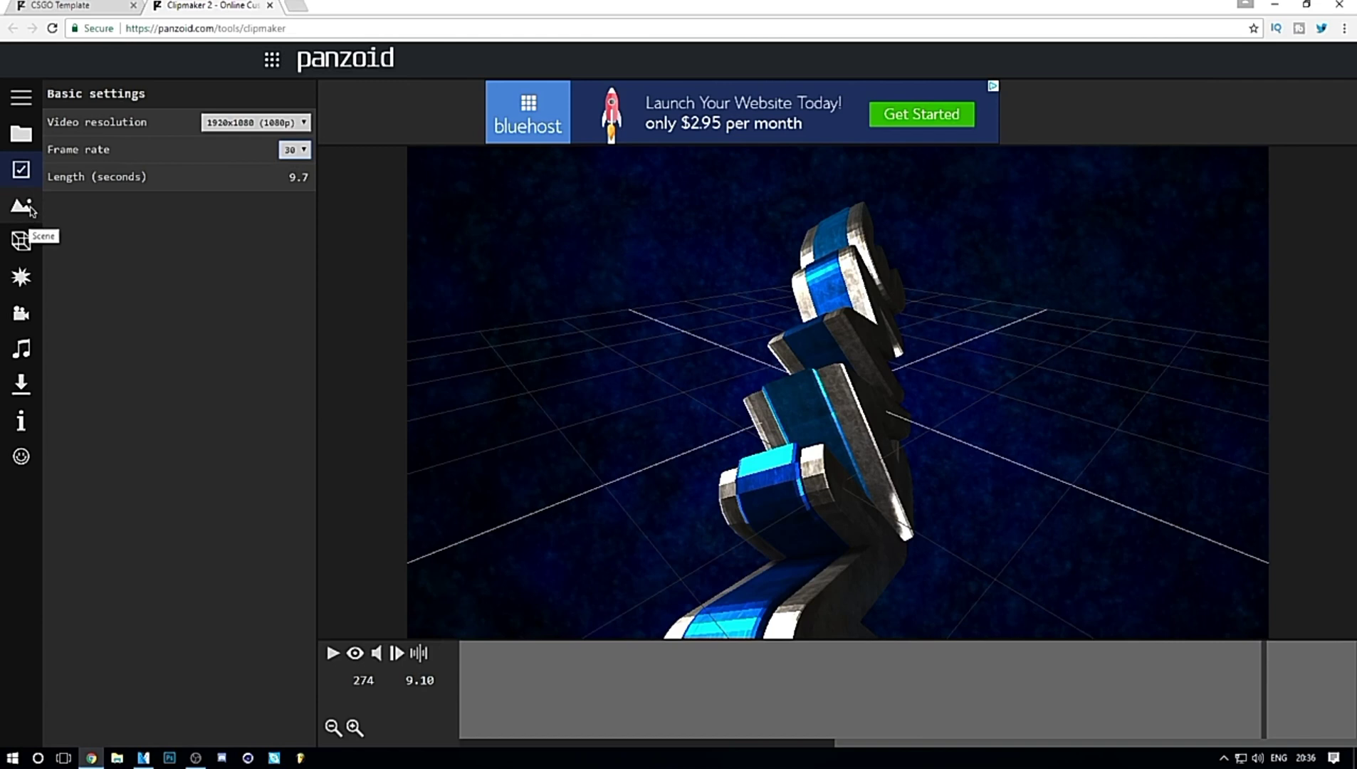
- Select Group: TEXT in the object tree and replace its name with INTRO FREE
left_click(16, 257)
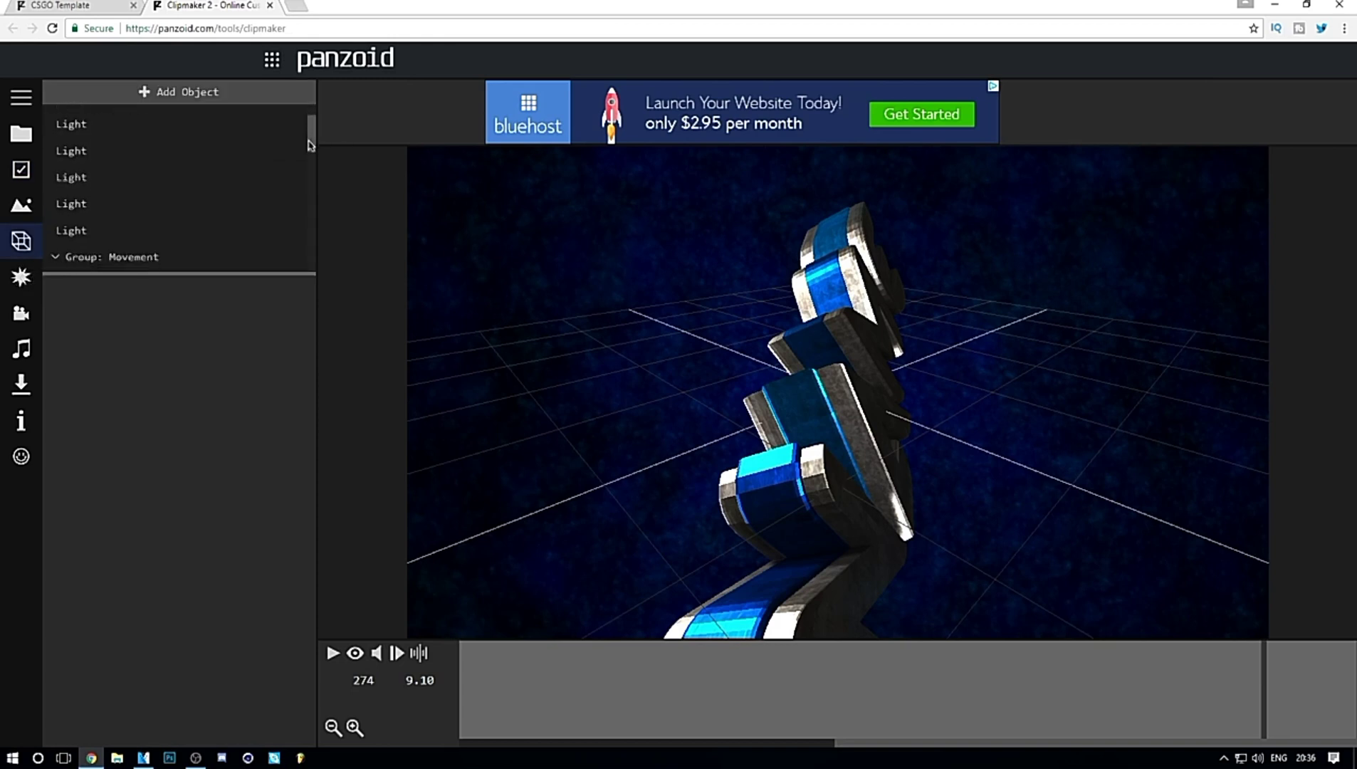
left_click_drag(313, 135, 314, 169)
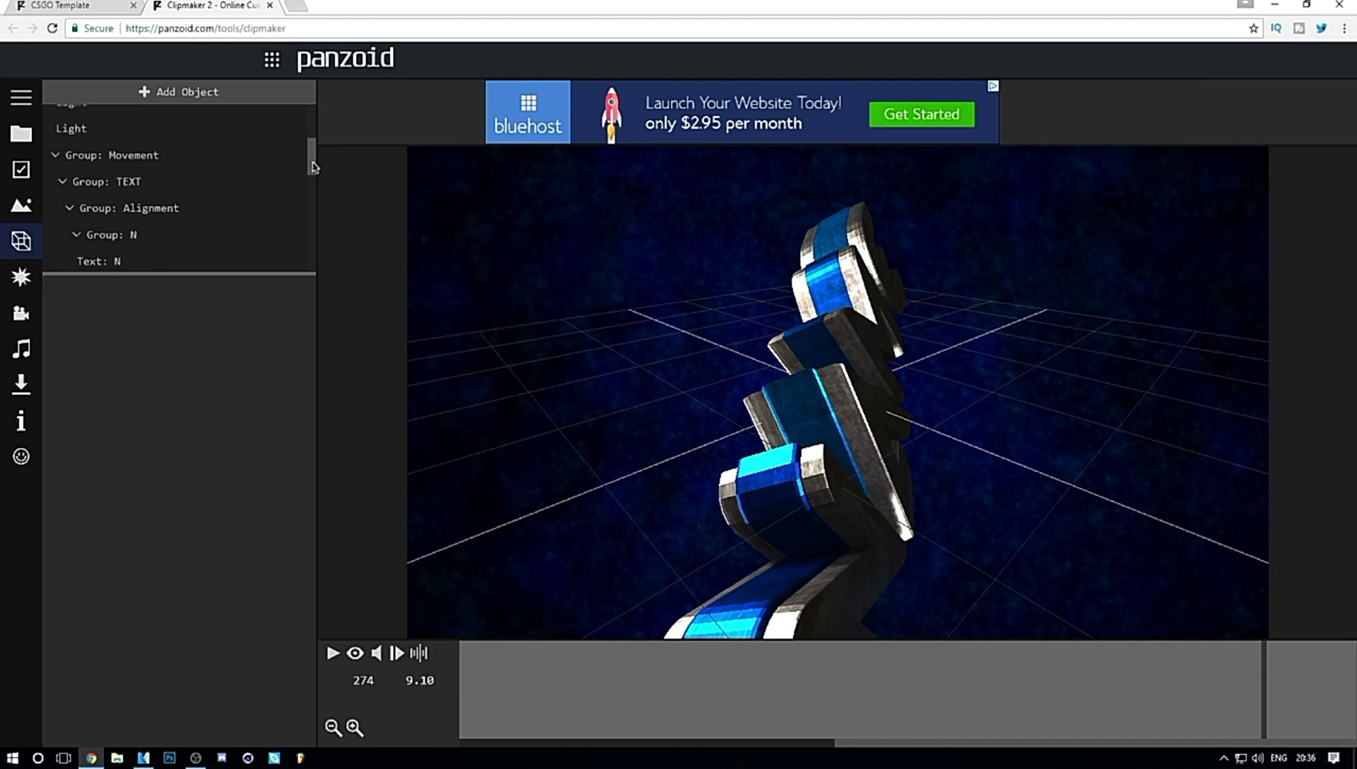
left_click(134, 188)
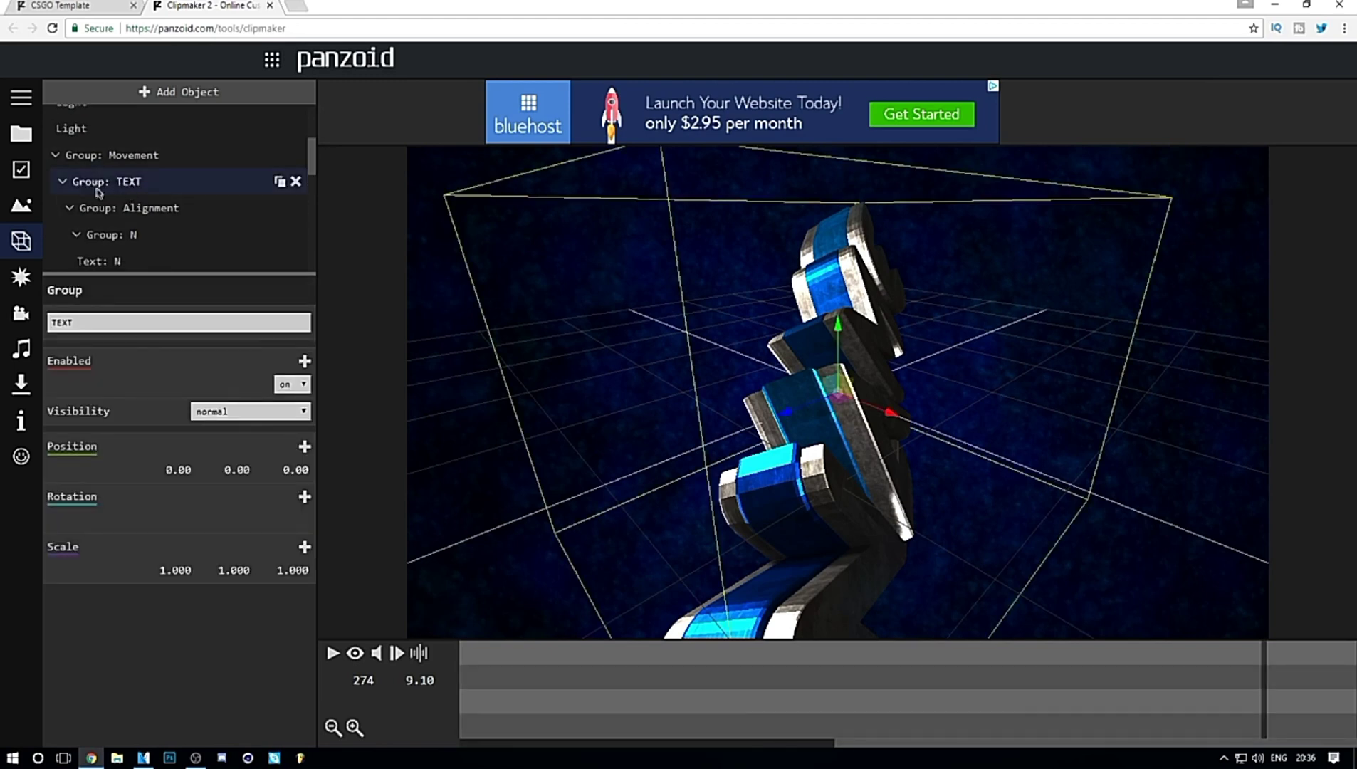
scroll(100, 195, "up", 2)
scroll(97, 175, "up", 2)
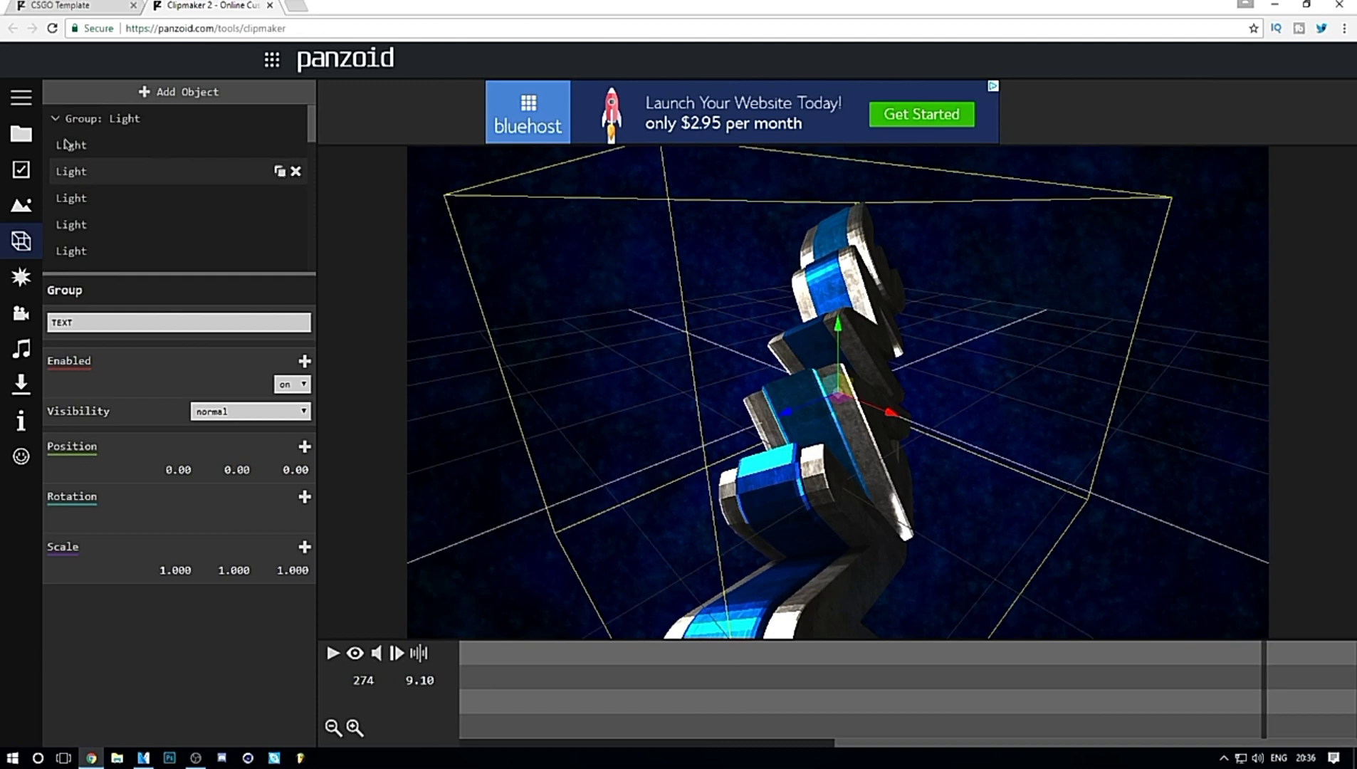
scroll(95, 159, "up", 2)
scroll(106, 158, "down", 2)
scroll(124, 175, "down", 2)
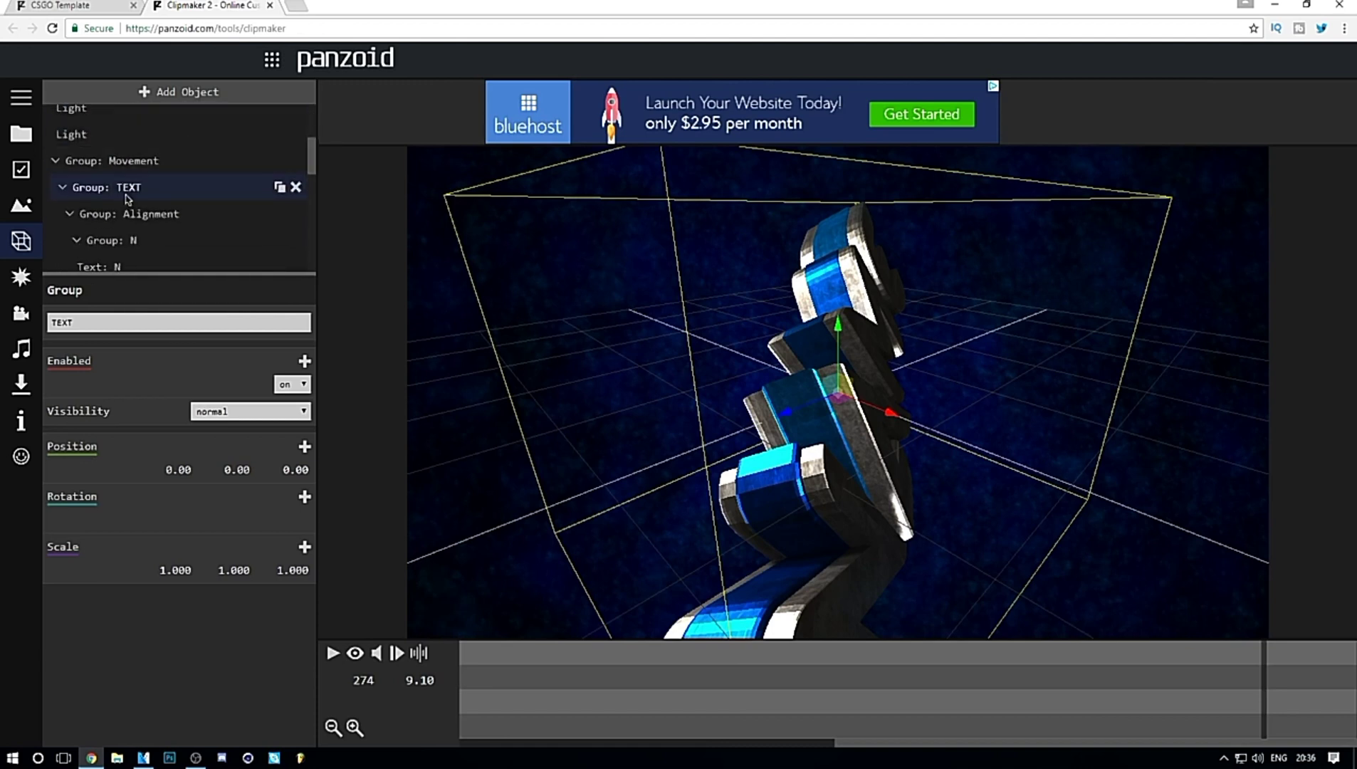
left_click(124, 199)
double_click(115, 322)
mouse_move(159, 213)
type("TE")
triple_click(130, 318)
left_click(161, 186)
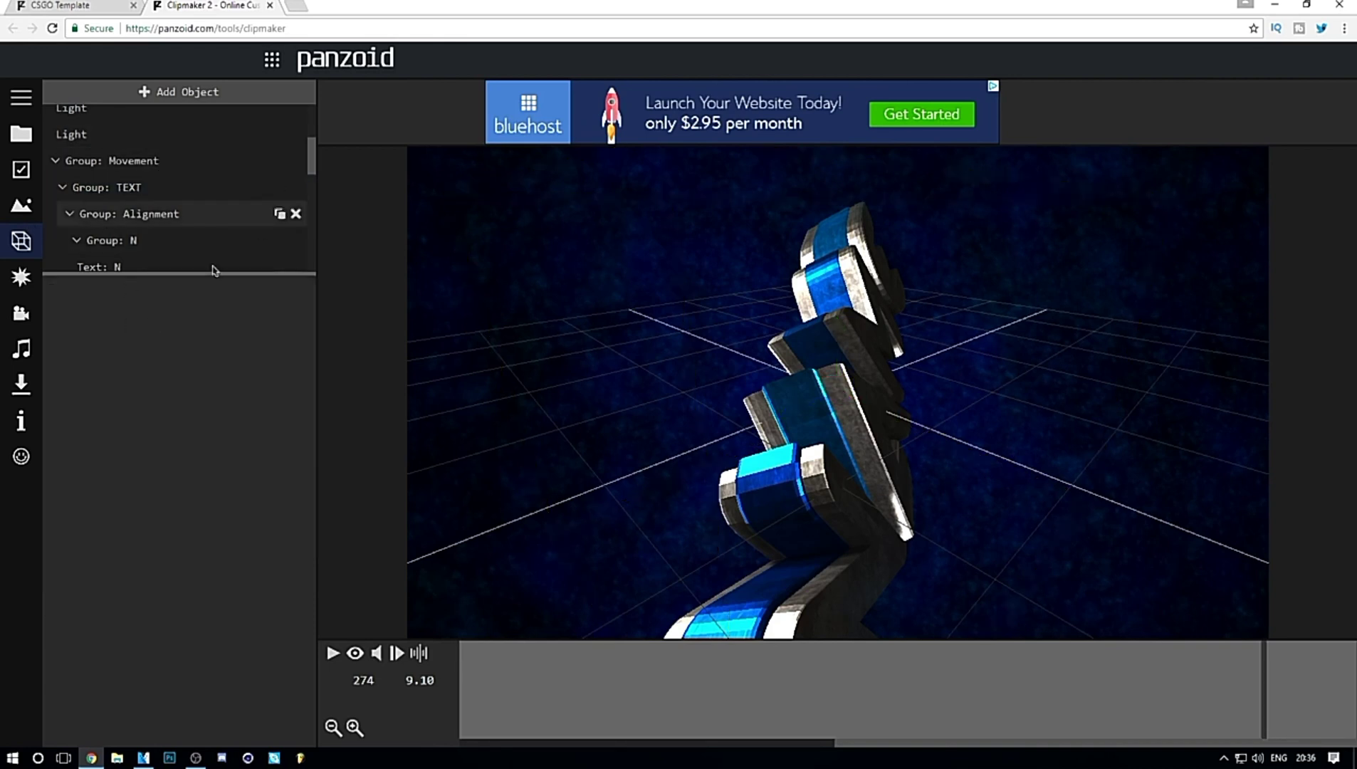
left_click(138, 193)
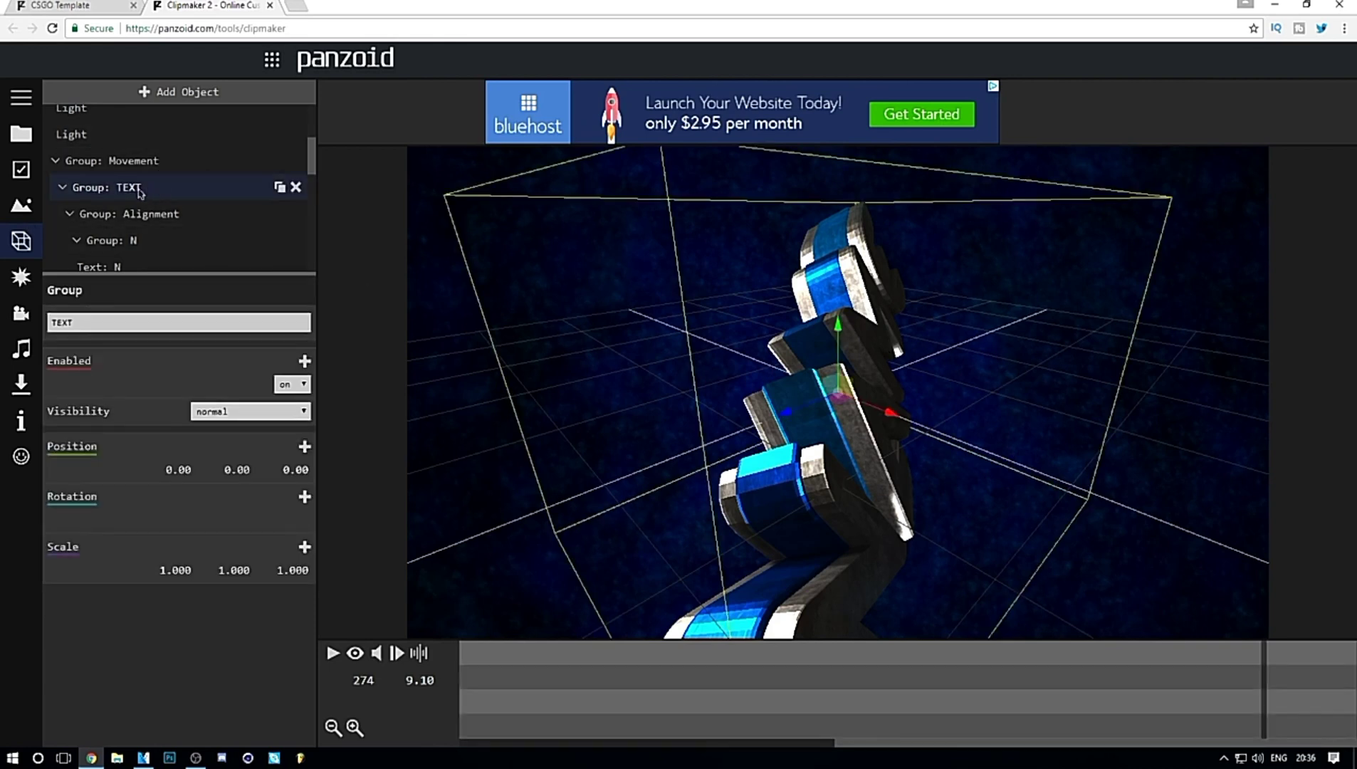
key("ctrl+a")
type("INTRO FREE")
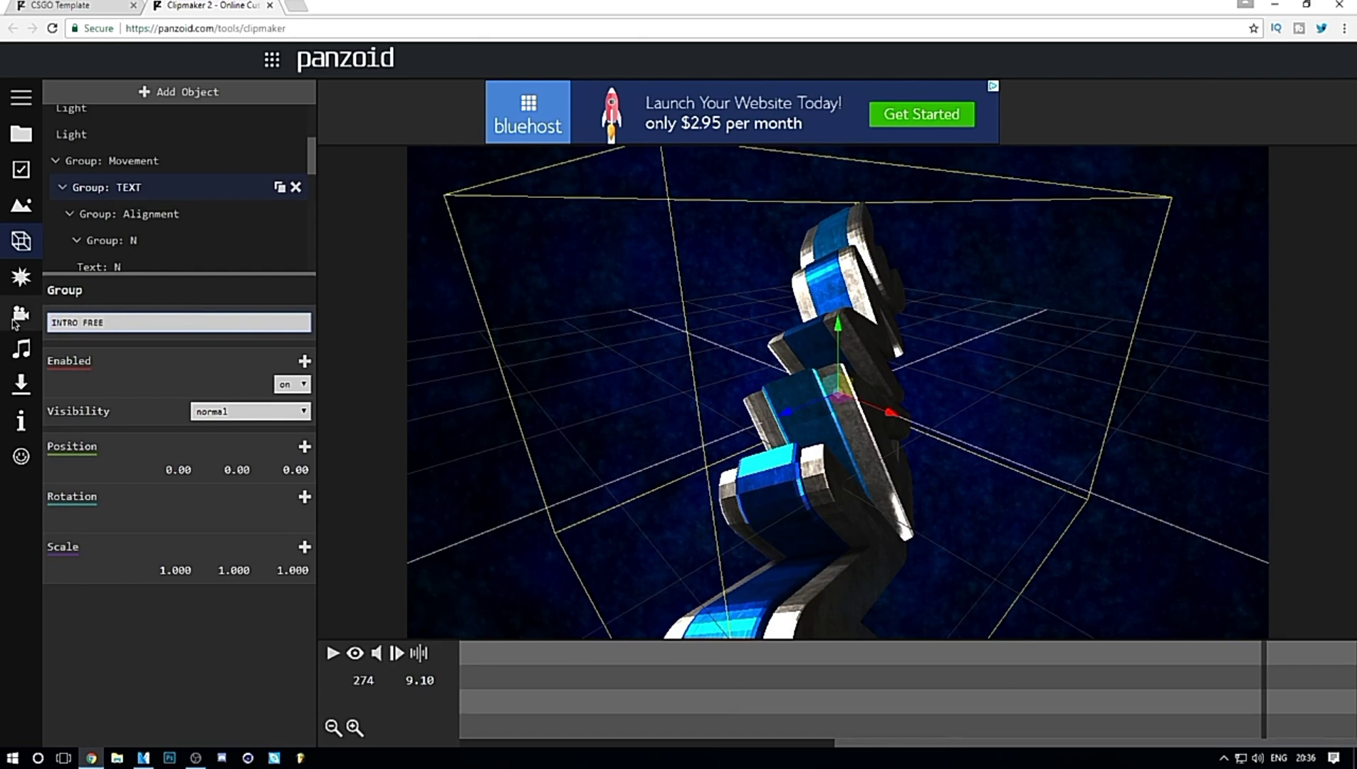
key("Return")
scroll(169, 259, "down", 1)
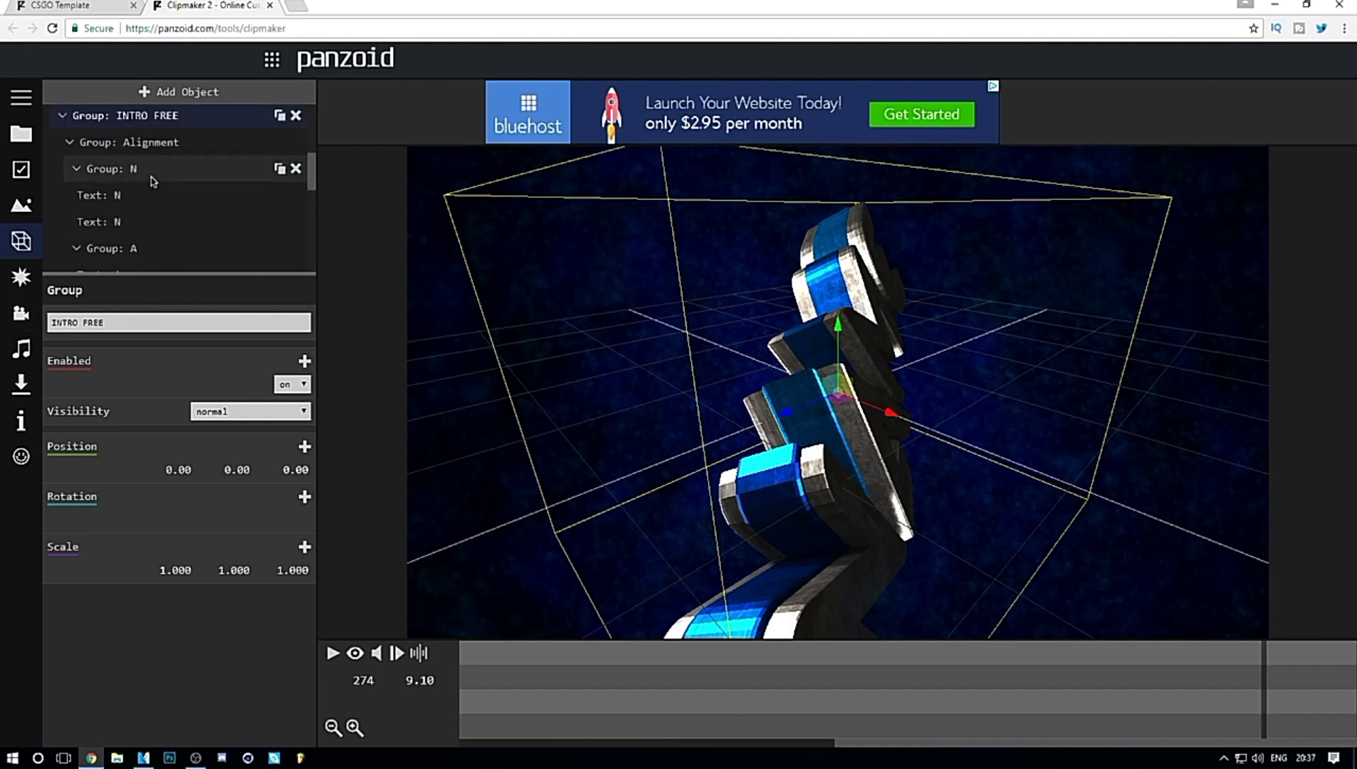
- Select Group: N and enter INTRO as its group name
left_click(150, 178)
double_click(102, 319)
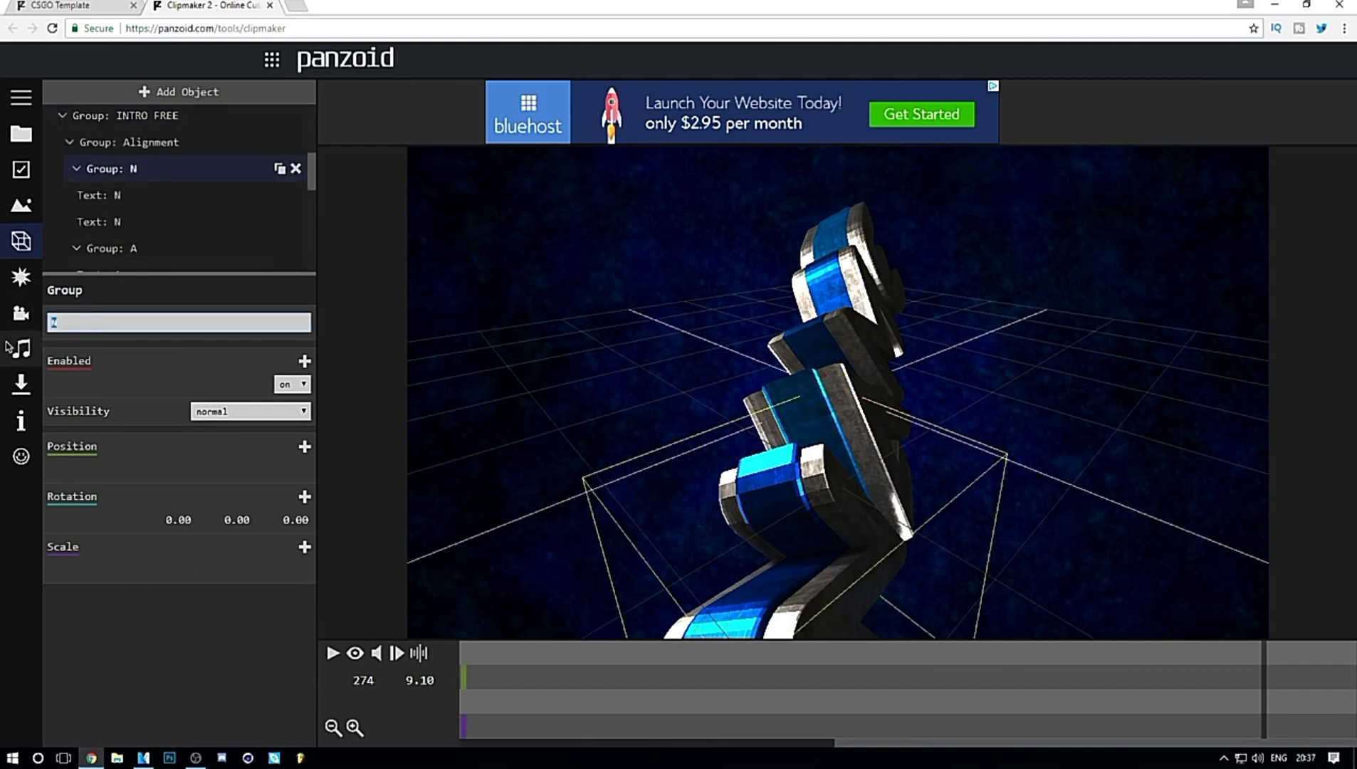
type("INTRO")
left_click(358, 652)
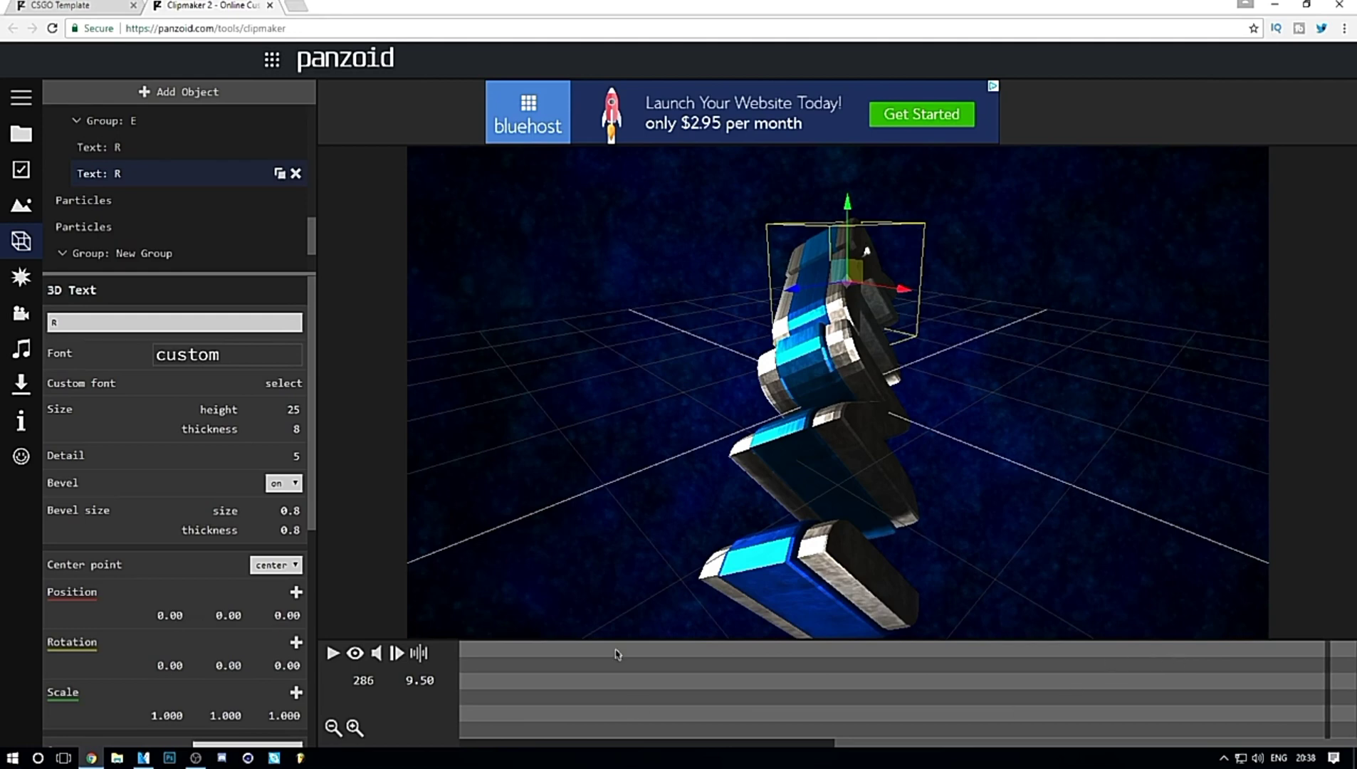
- Play the intro preview, pause it on the INTR text, and show the Camera settings
left_click(347, 655)
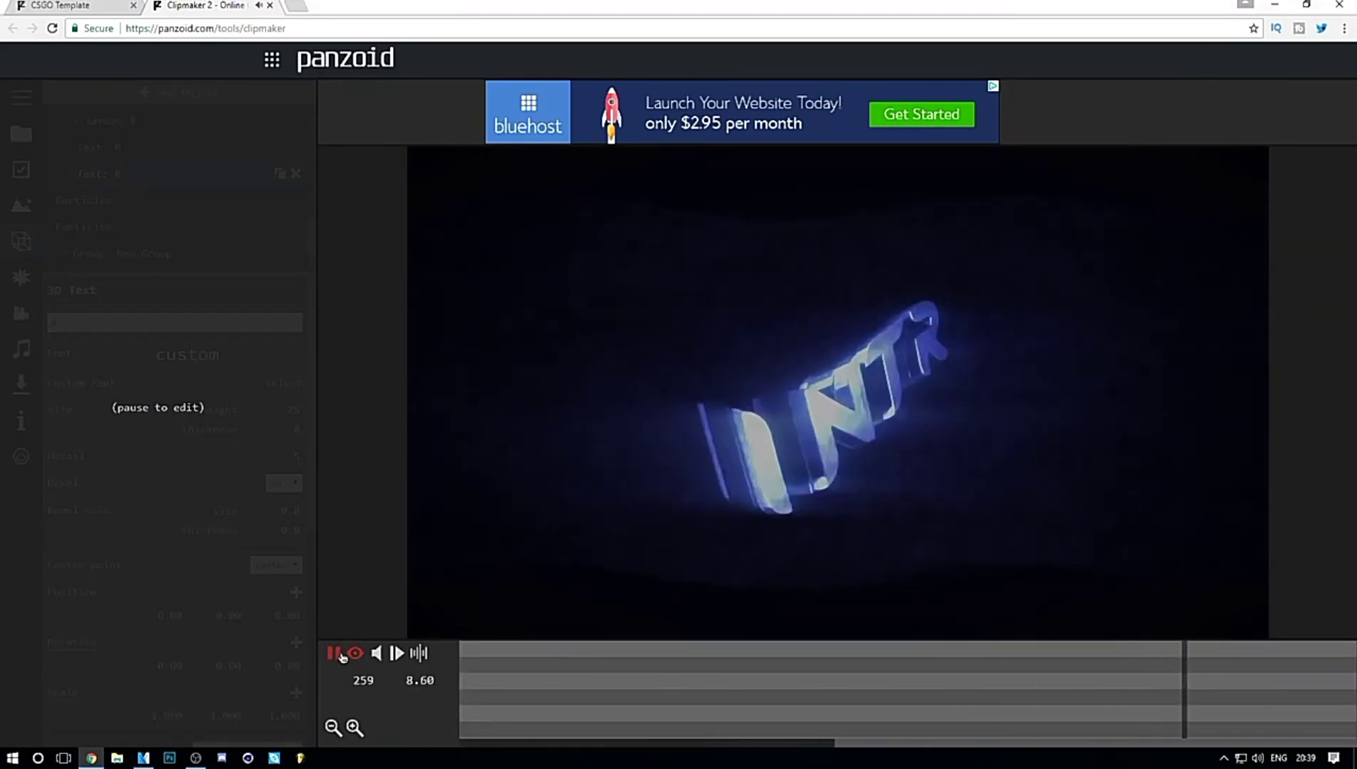
left_click(333, 652)
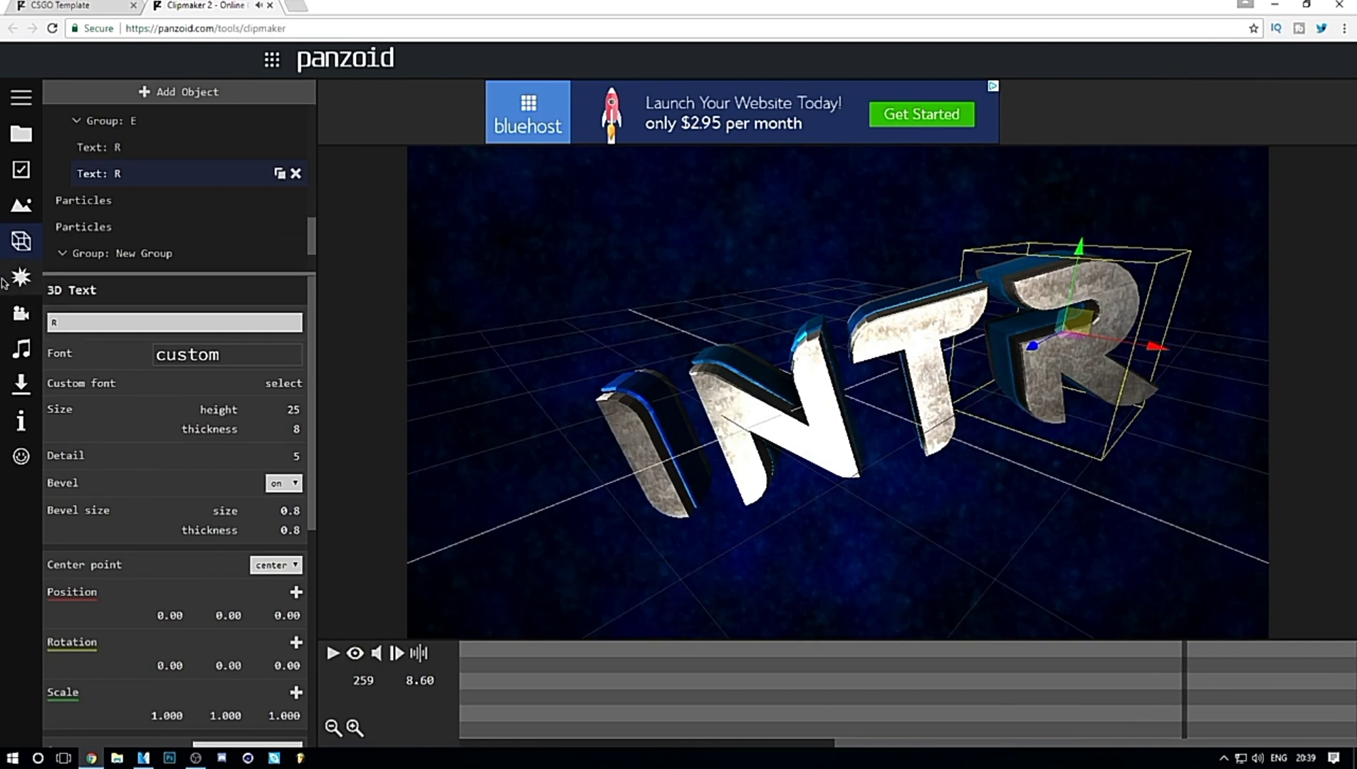
left_click(19, 278)
- Browse the sidebar sections and open the Download panel
left_click(32, 309)
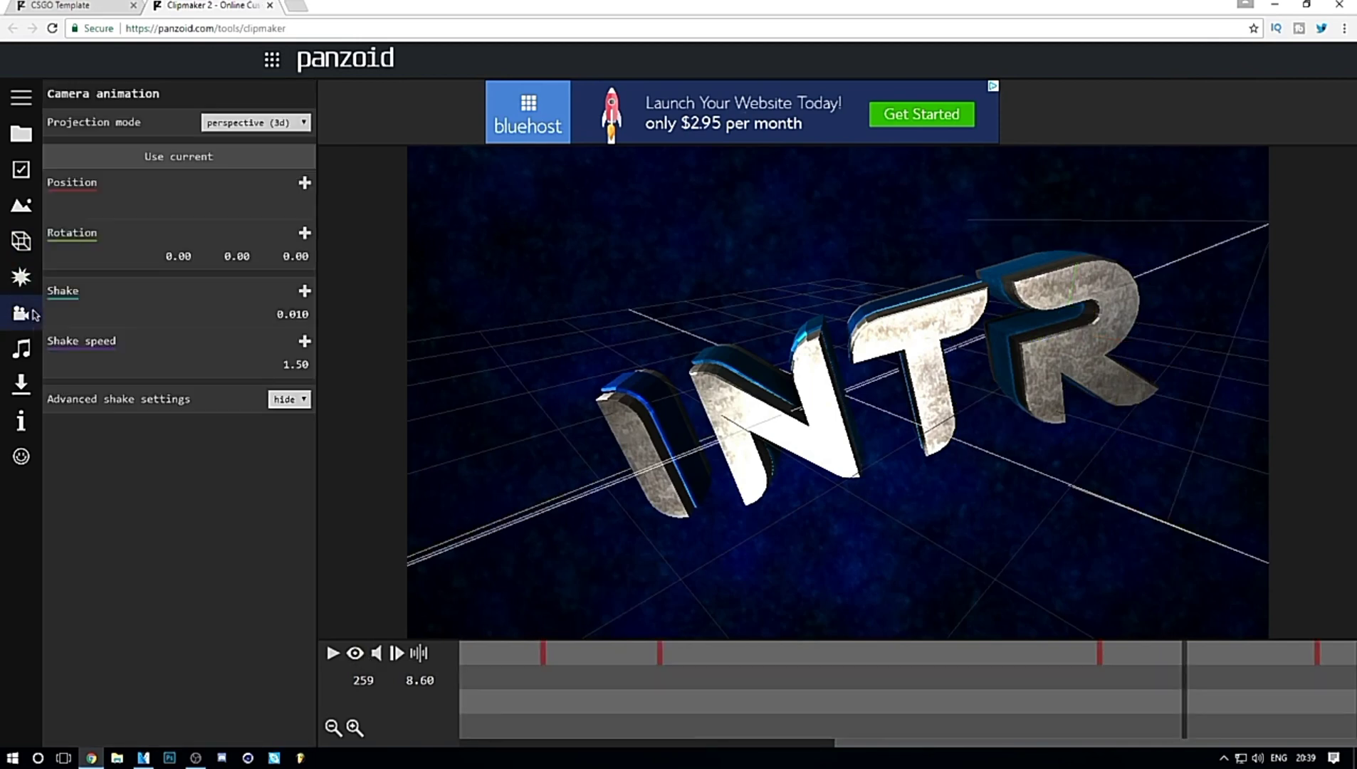
left_click(20, 348)
left_click(20, 385)
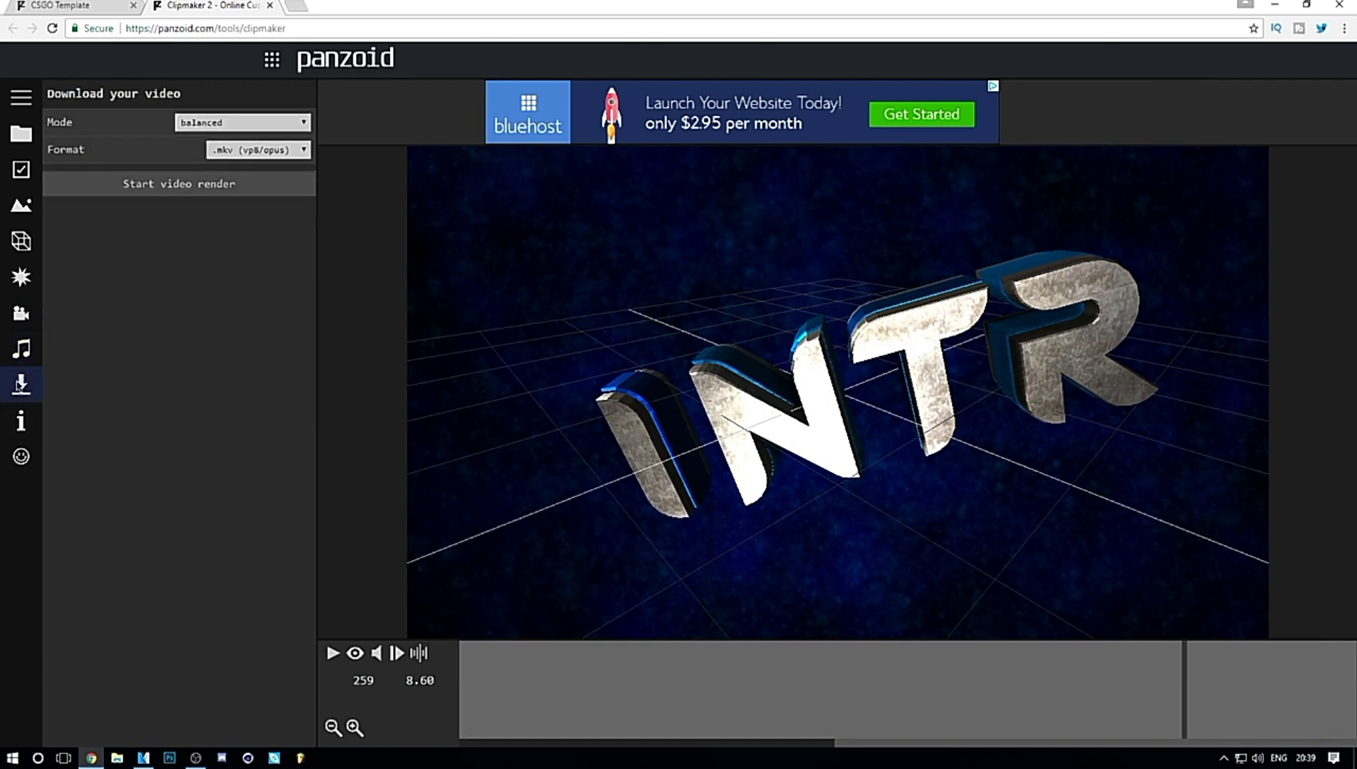
left_click(20, 133)
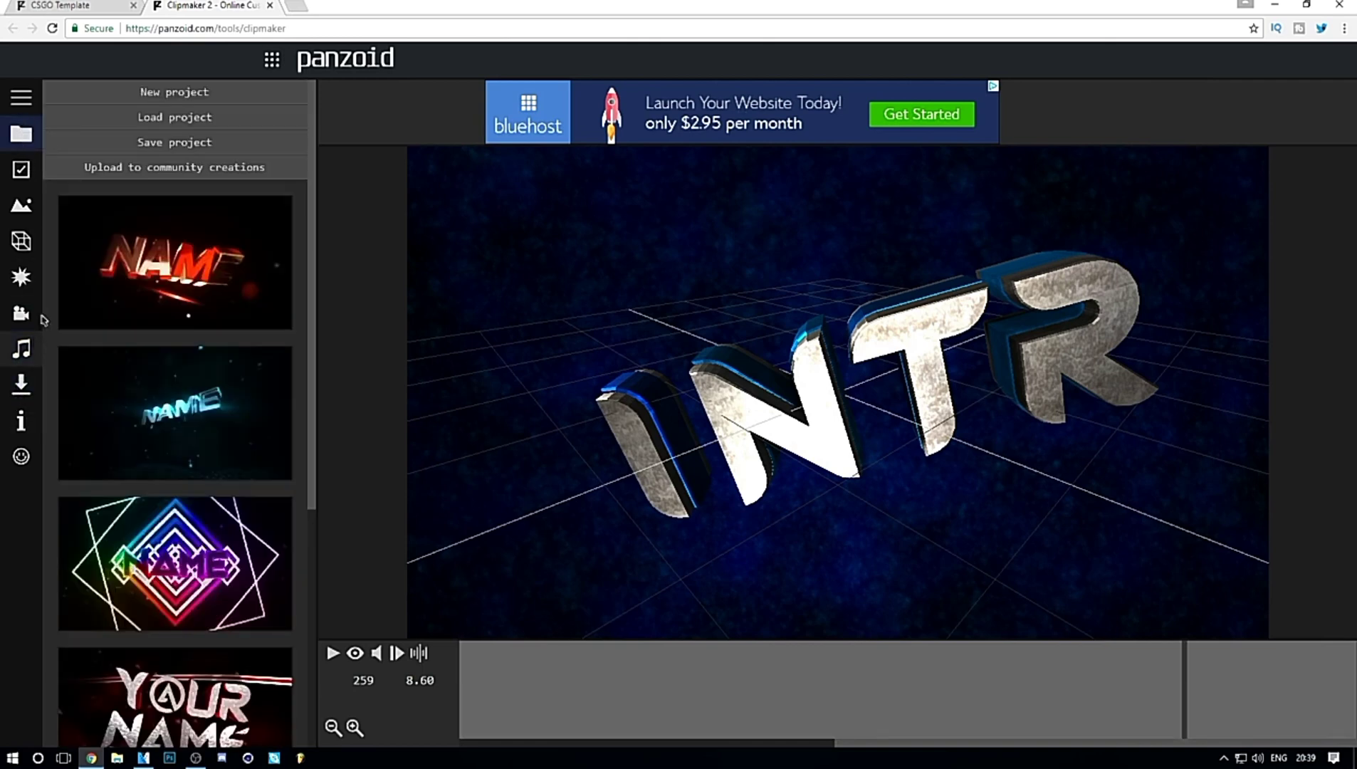
left_click(22, 98)
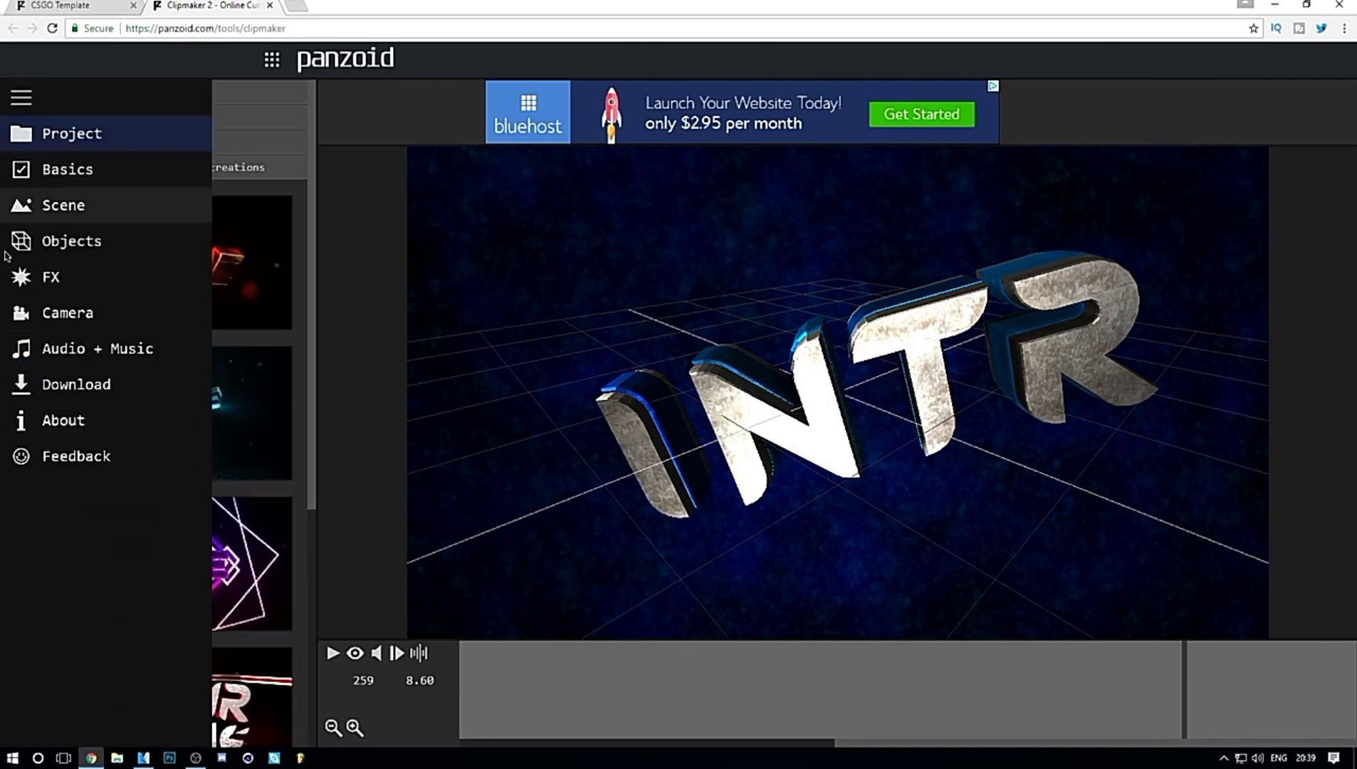
left_click(108, 385)
- Set Mode to fastest render, start the video render, then cancel it
left_click(235, 124)
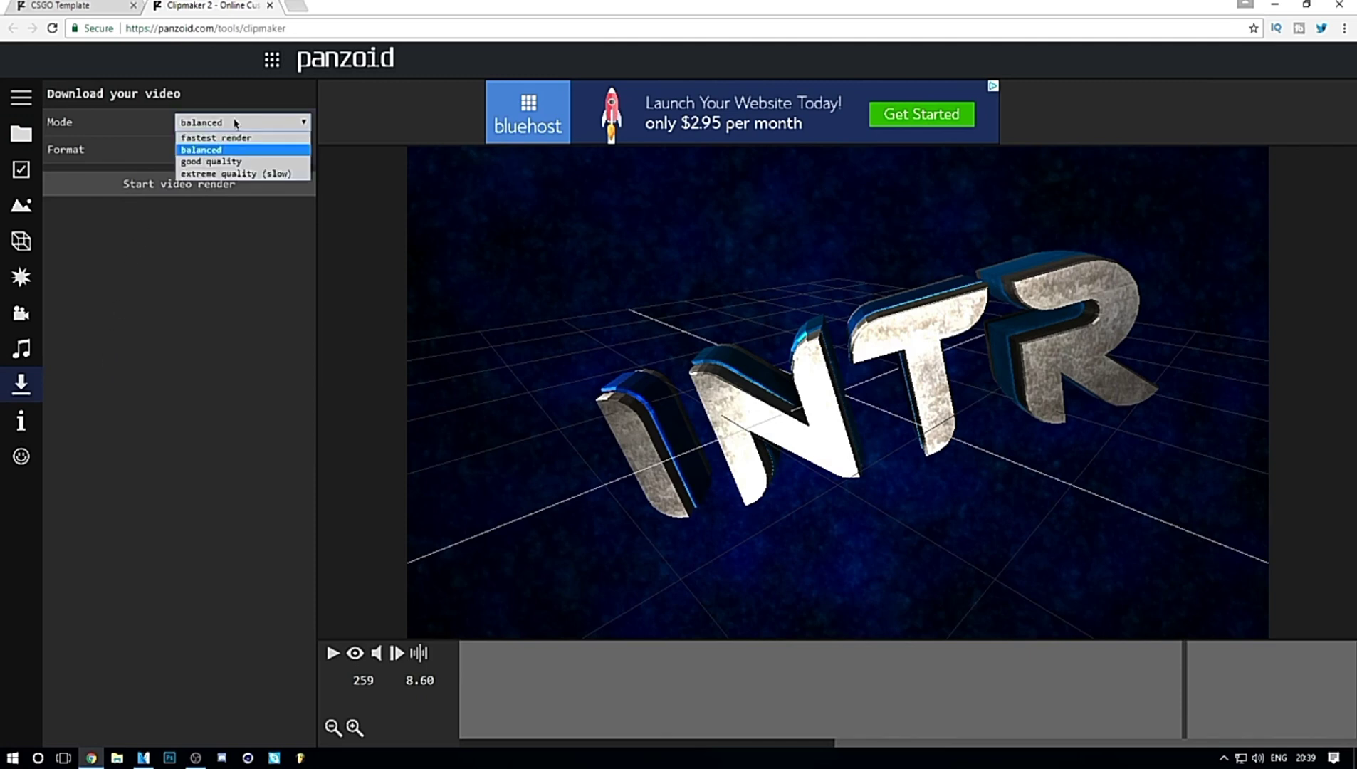
left_click(228, 137)
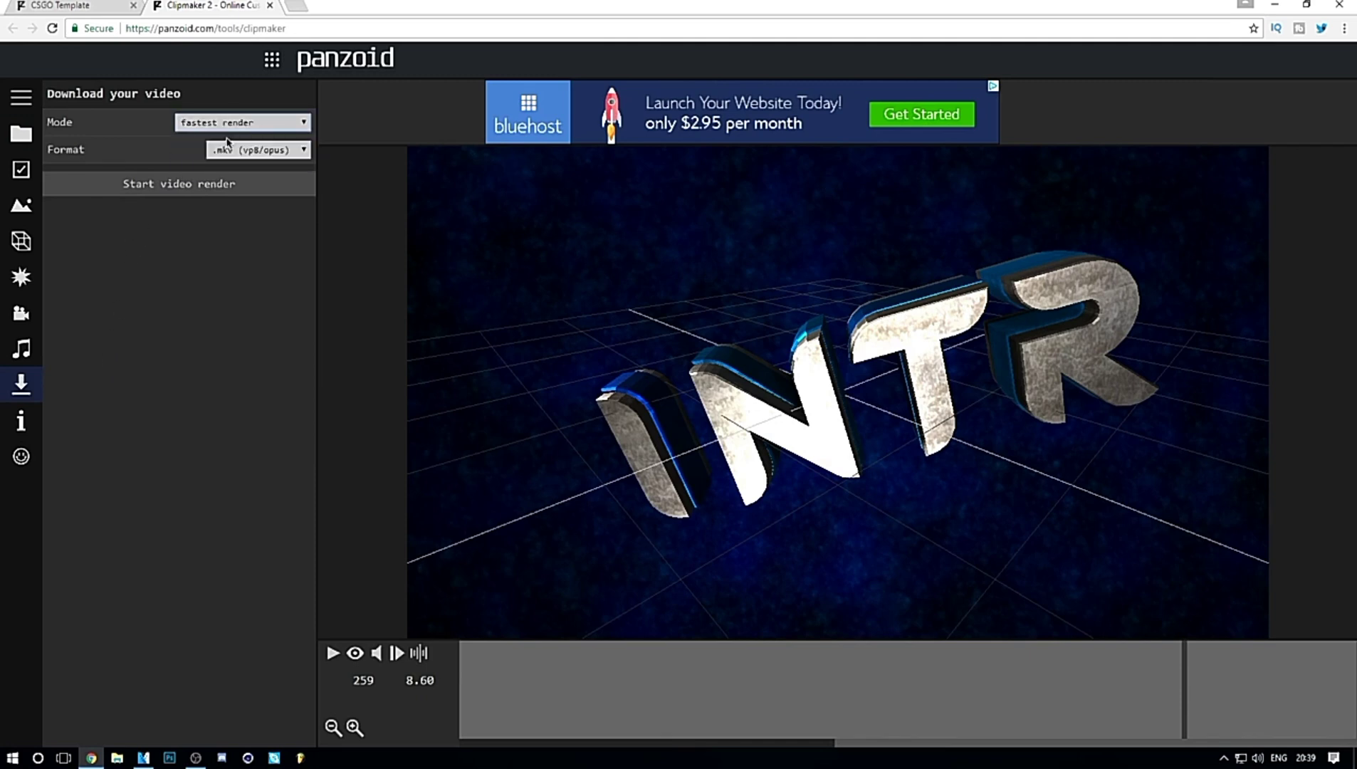
left_click(184, 187)
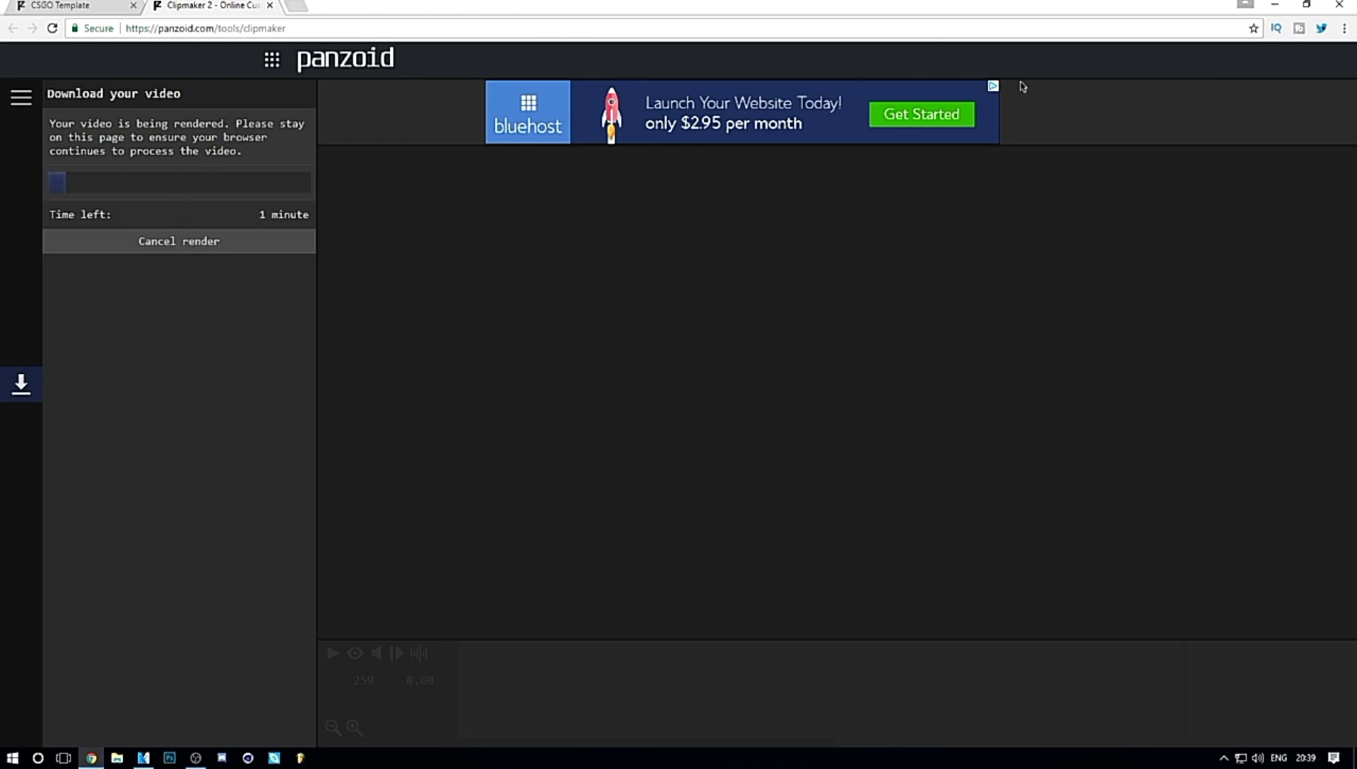
left_click(223, 252)
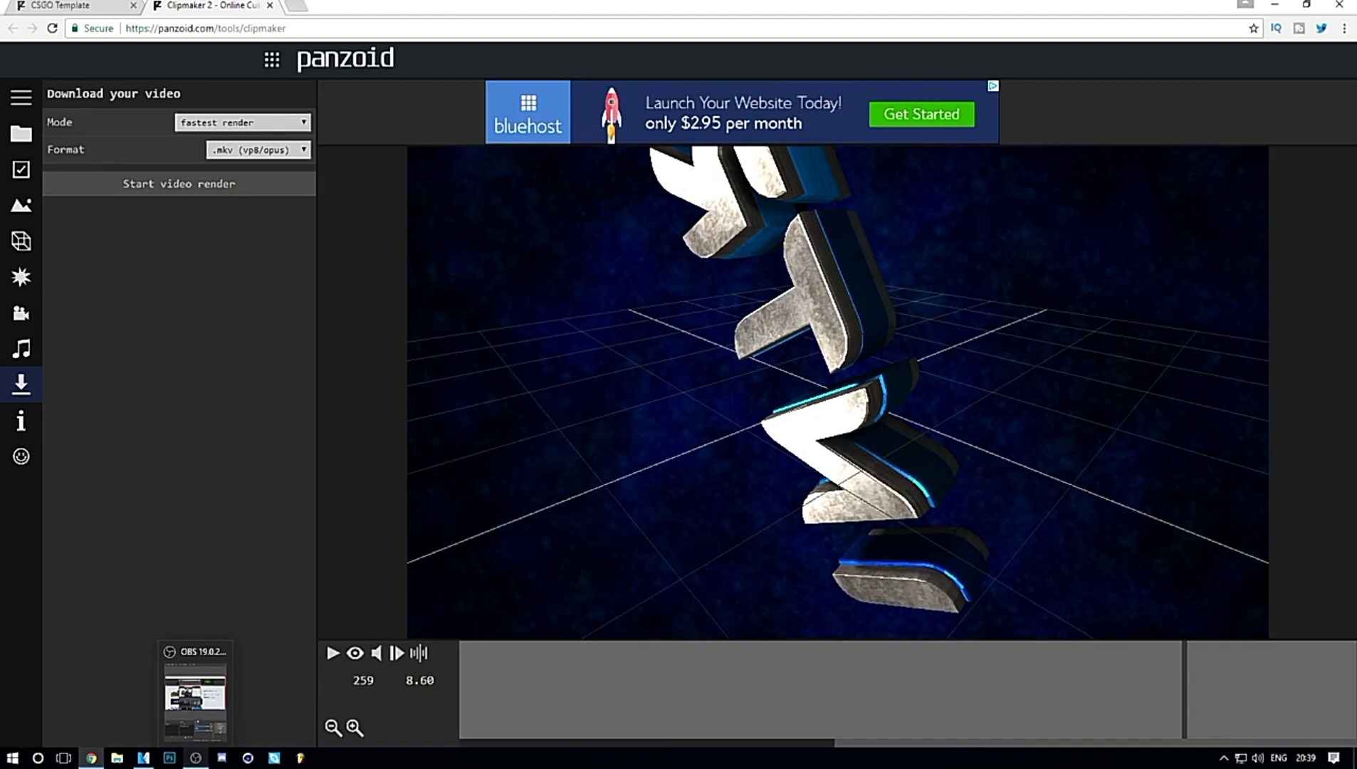
- Restore OBS Studio from the taskbar and maximize its window
left_click(195, 757)
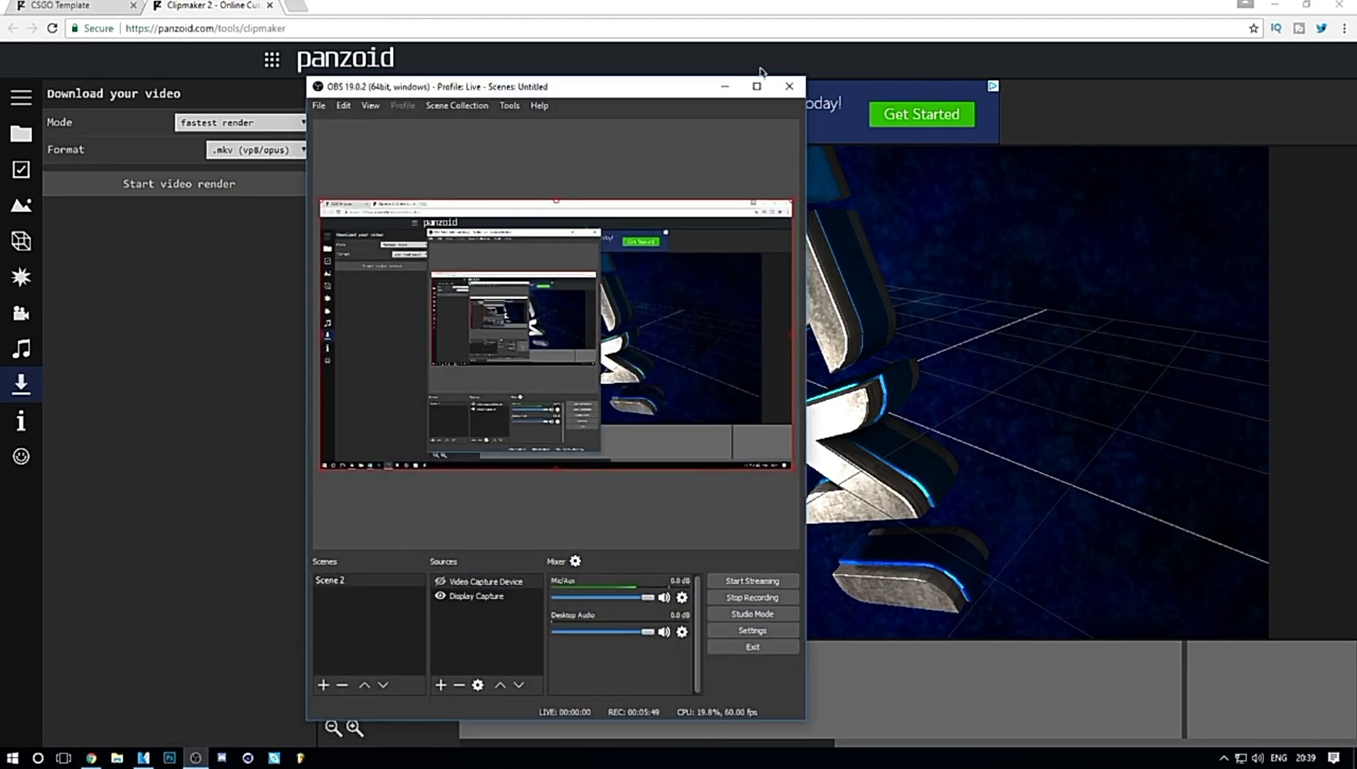
left_click(756, 85)
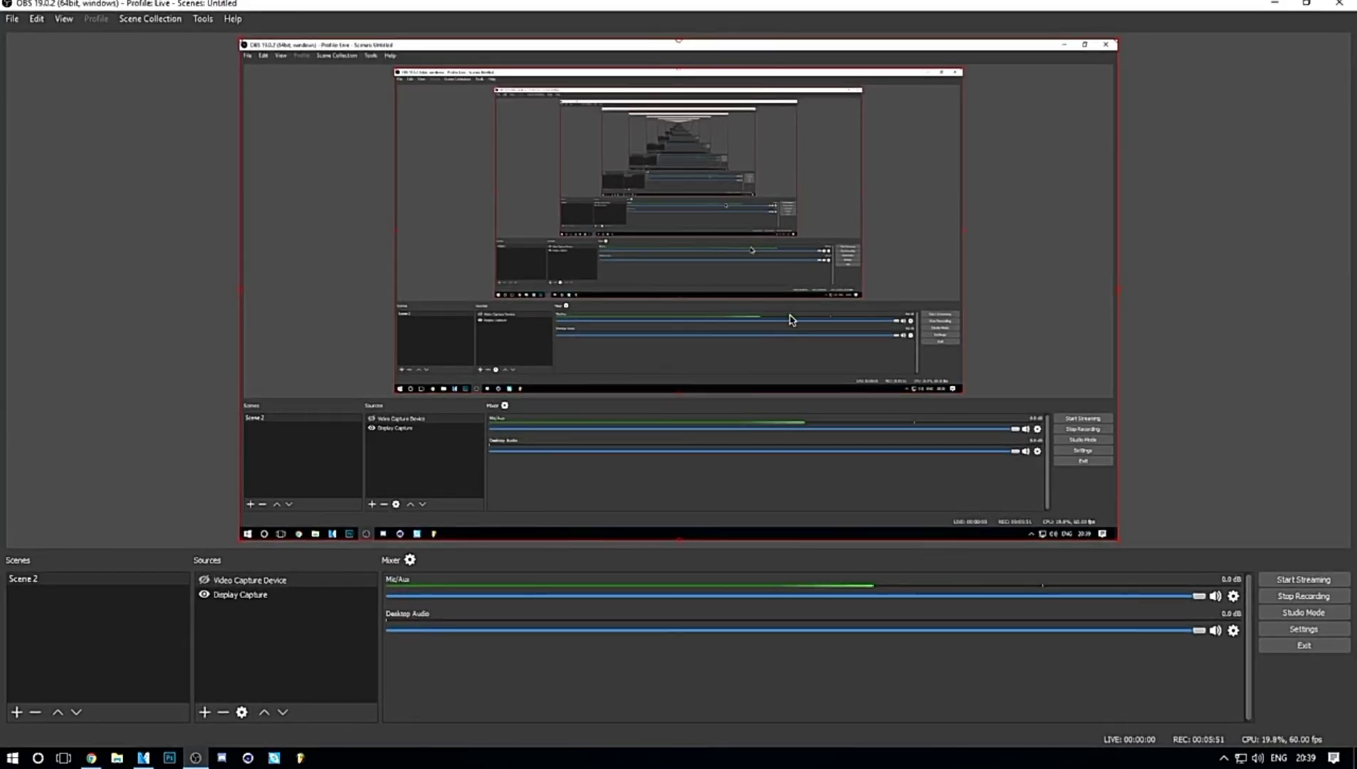